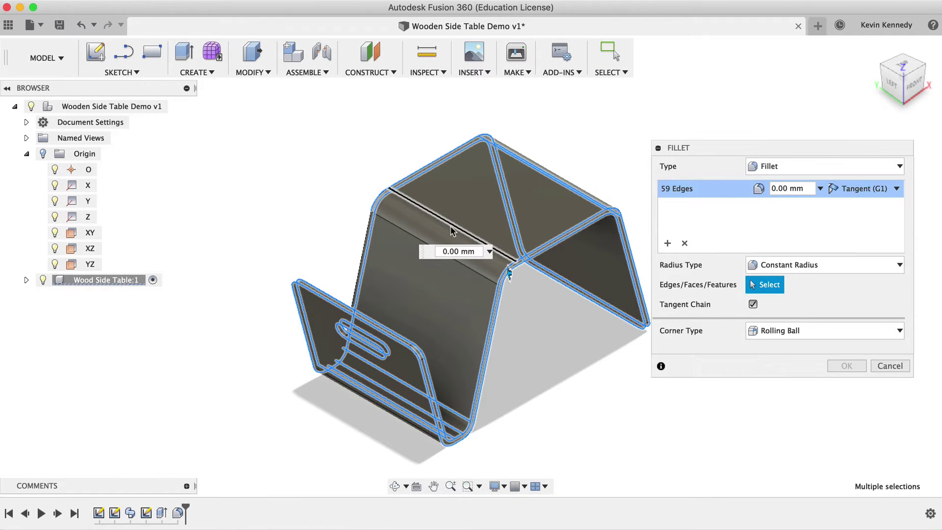
Remove the top edges from the fillet selection on the finished v2 table and exit orbit.
left_click(450, 229)
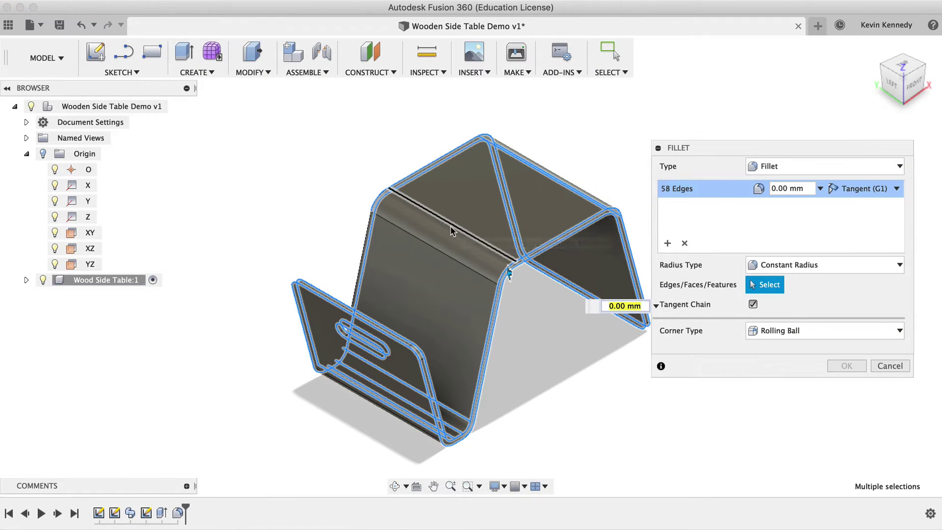
left_click(529, 168)
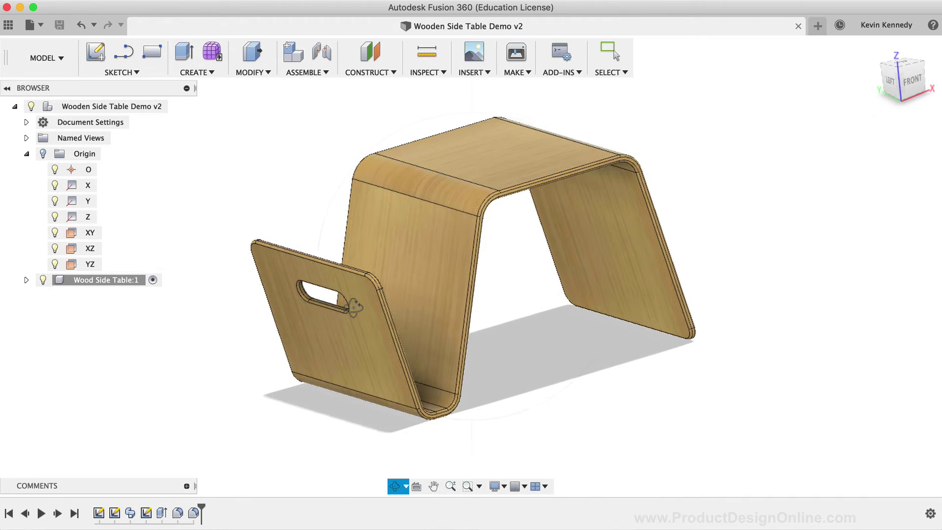
key("Escape")
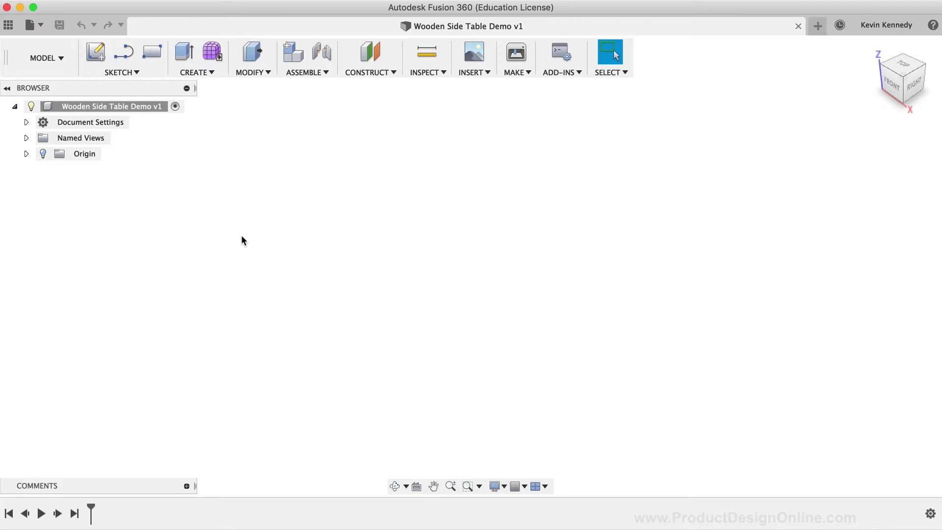
Add a new component from ASSEMBLE and rename Component1 to 'Wood Side Table'.
left_click(309, 74)
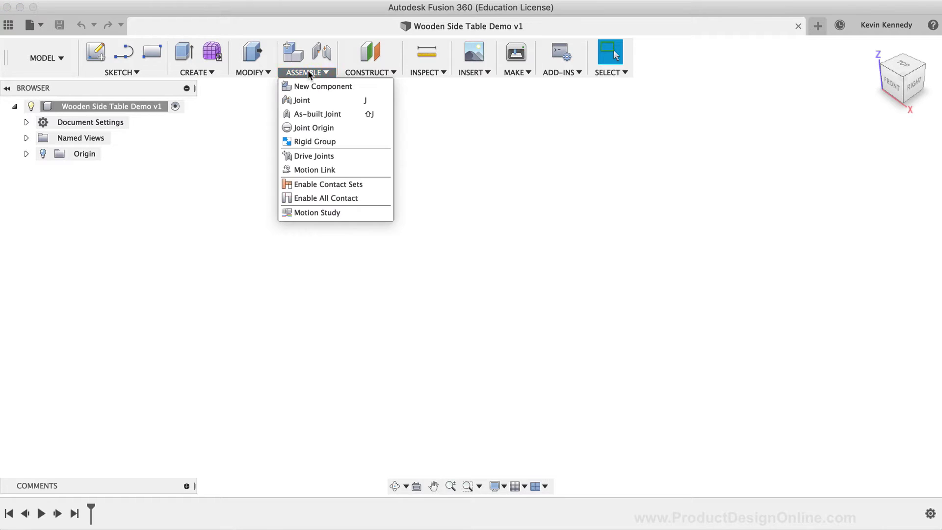
left_click(369, 88)
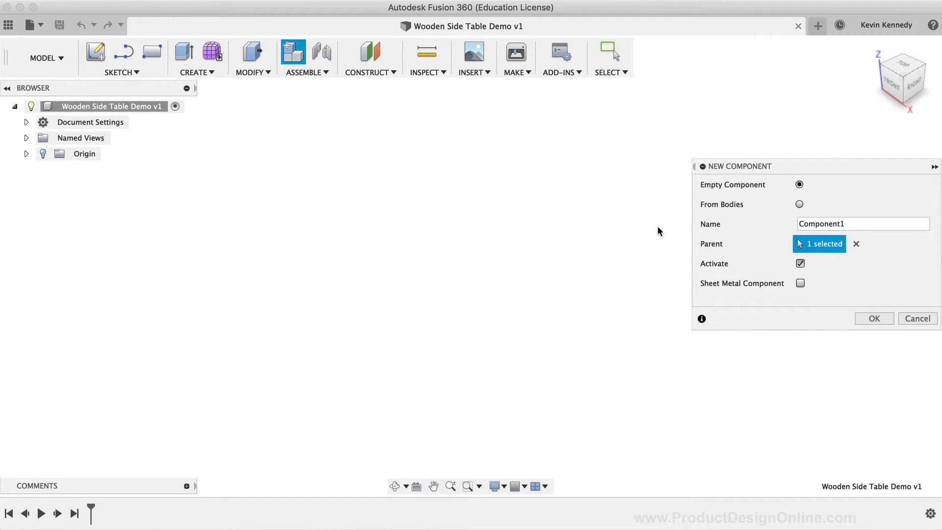
double_click(836, 224)
type("Wood Side T")
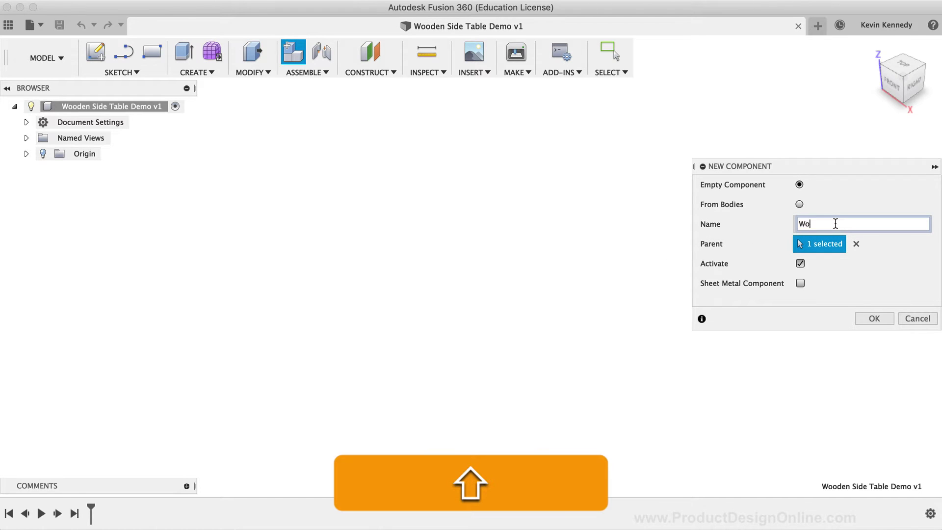
type("able")
left_click(874, 318)
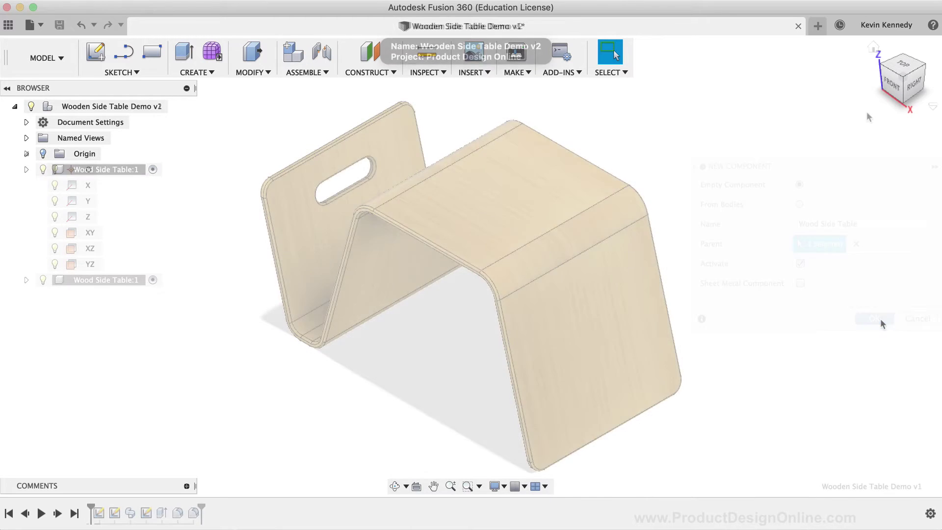
left_click(883, 86)
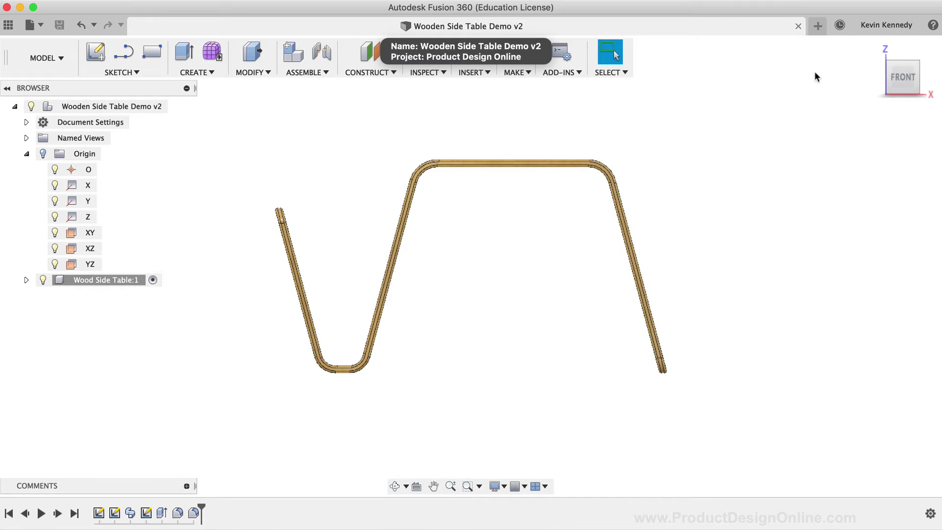
left_click(920, 91)
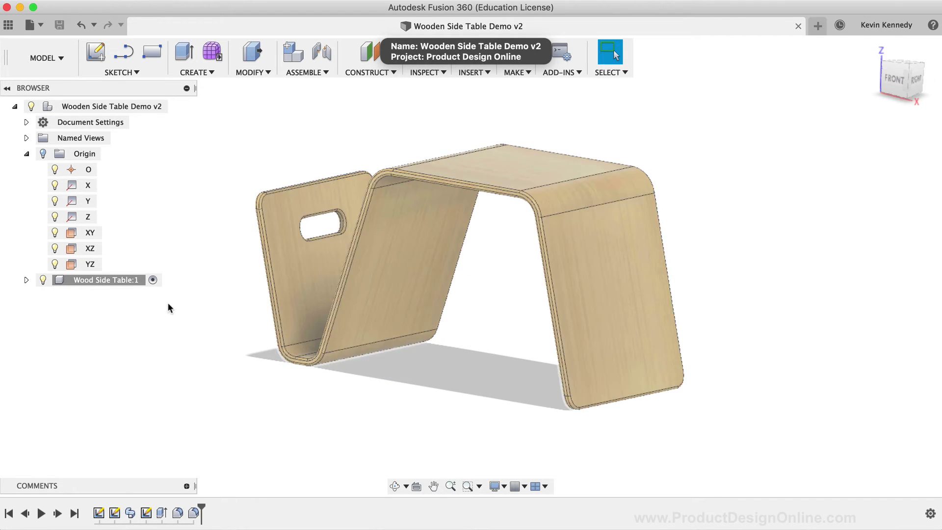
left_click(114, 513)
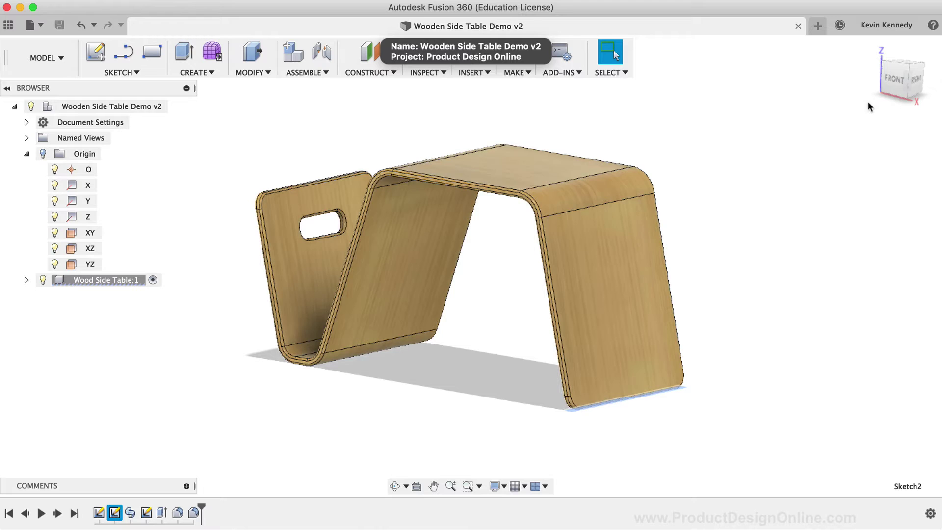
mouse_move(867, 101)
left_mouse_down()
mouse_move(899, 101)
mouse_move(822, 139)
left_mouse_up()
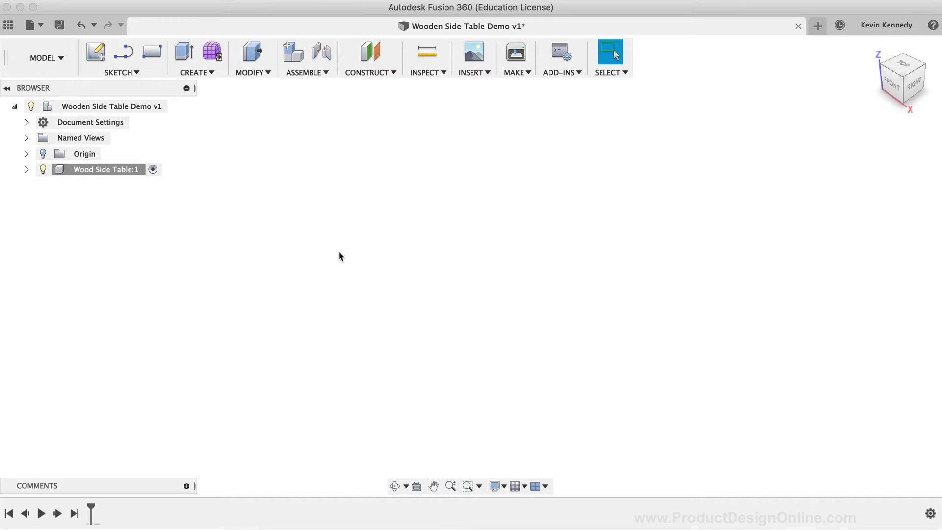
Create a sketch on the XZ origin plane and start the Line tool.
left_click(27, 154)
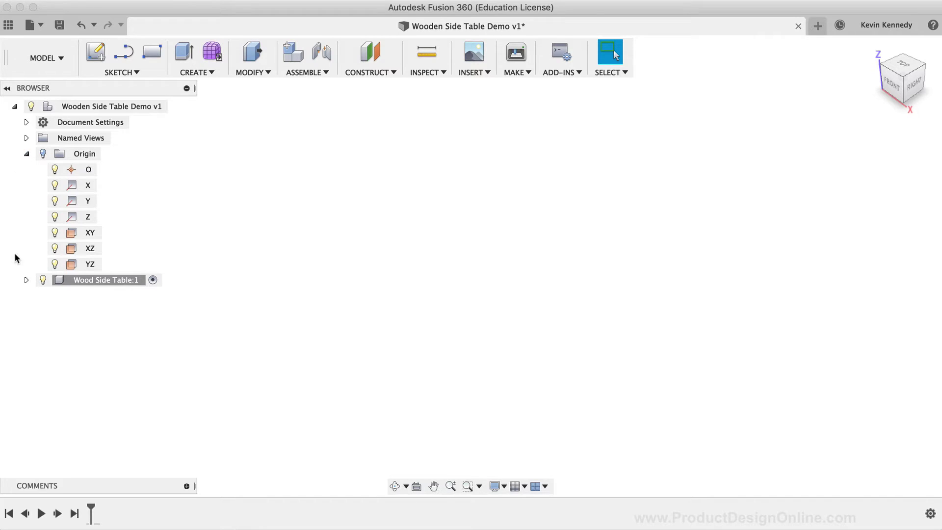
right_click(84, 250)
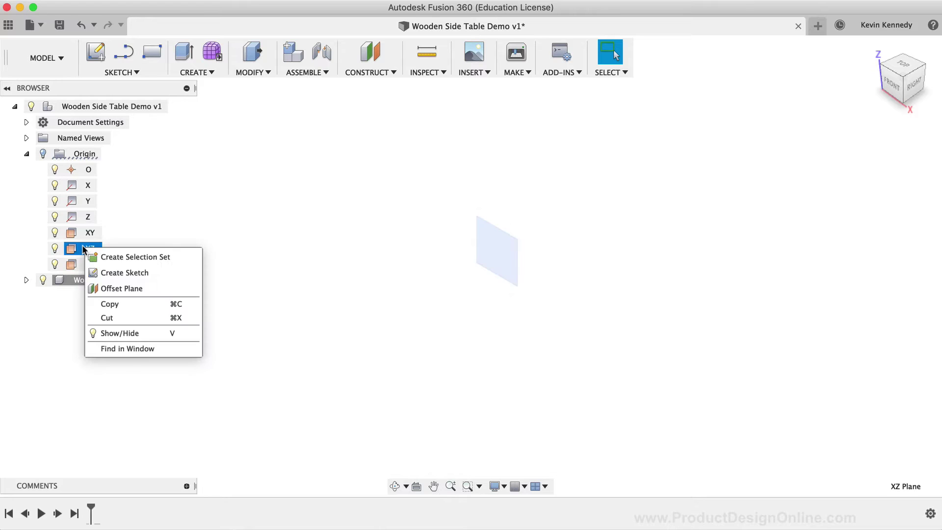
left_click(119, 272)
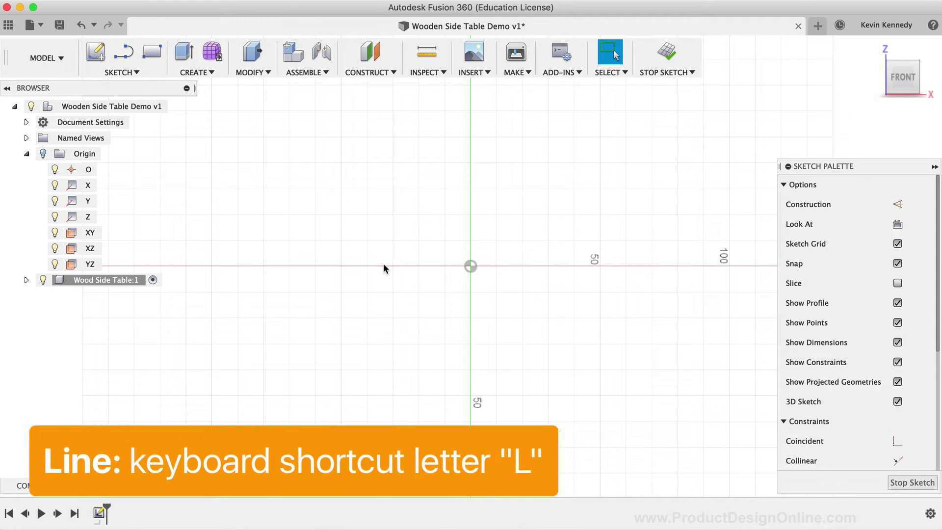
key("l")
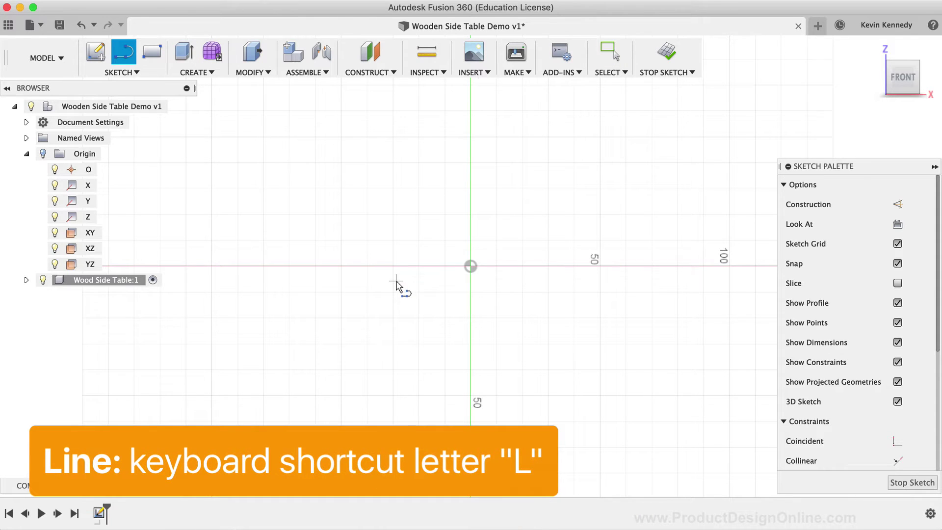
scroll(397, 285, "left", 3)
scroll(398, 285, "up", 2)
scroll(397, 285, "up", 2)
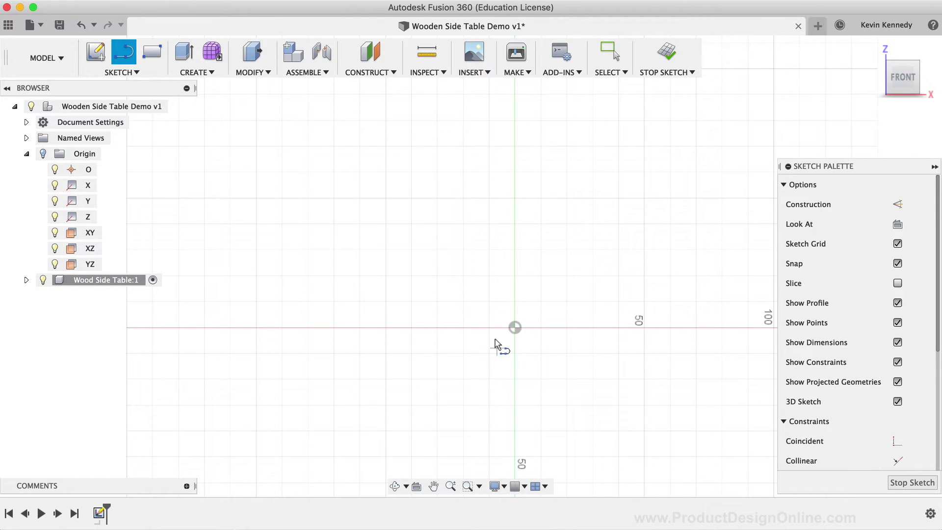
Draw a 500 mm line from the sketch origin at 105°.
left_click(515, 327)
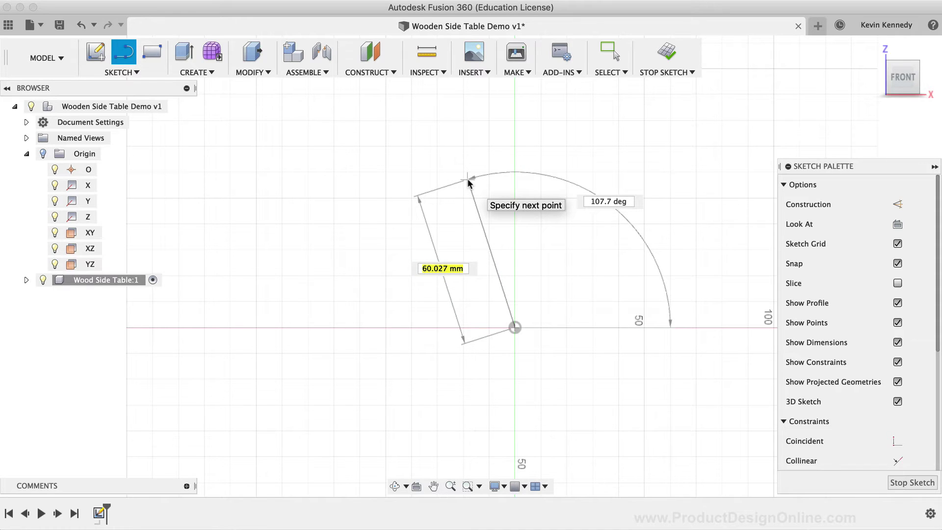
type("500")
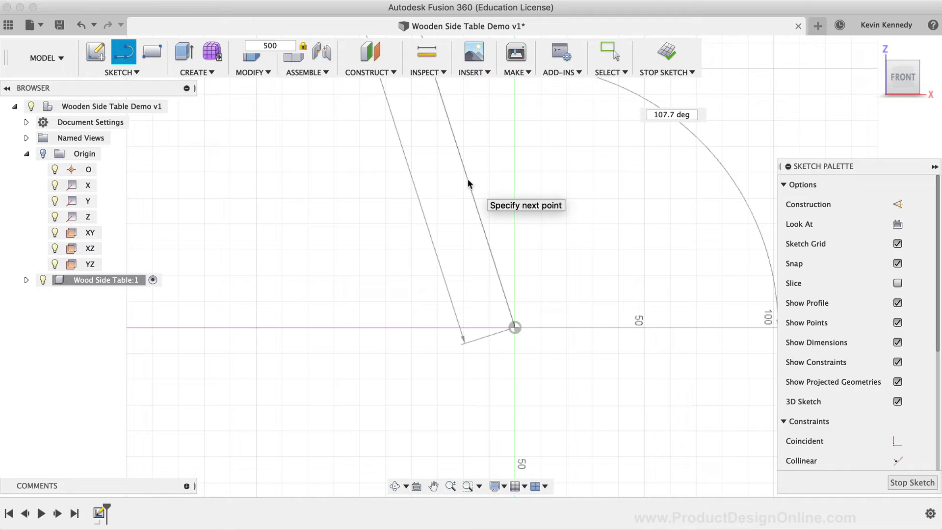
key("Tab")
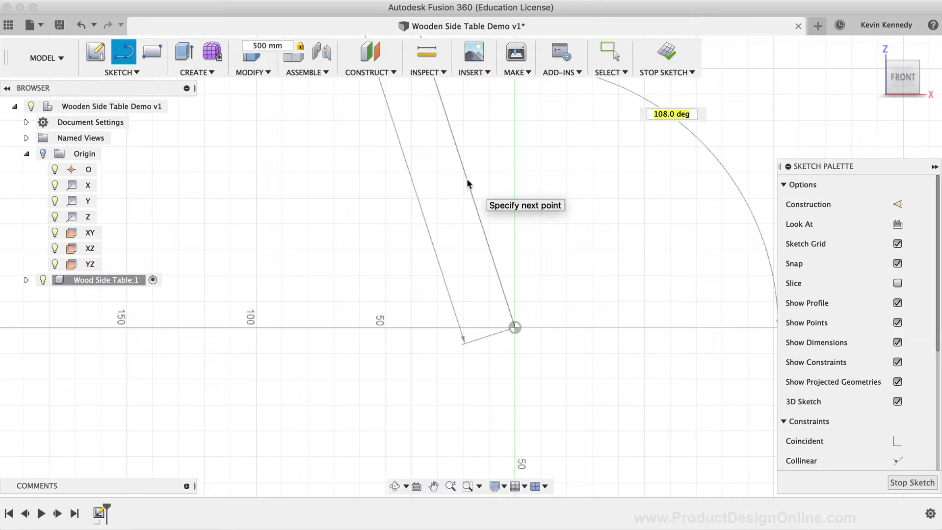
scroll(466, 179, "up", 5)
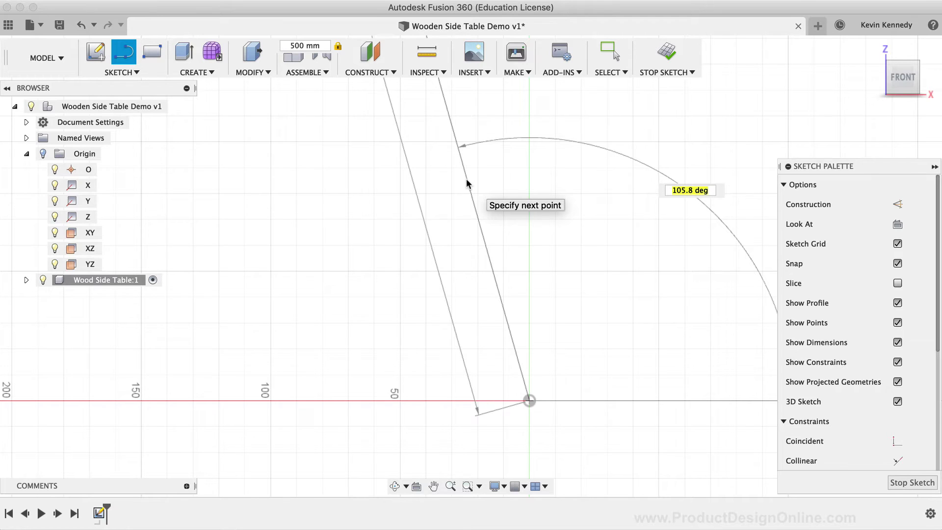
type("105")
key("Tab")
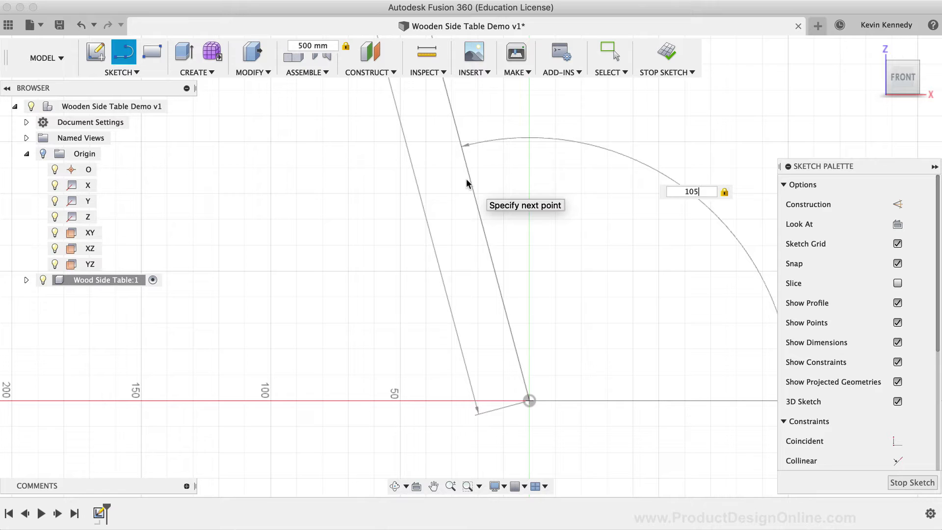
key("Return")
Enter 430 mm as the length of the horizontal top line.
scroll(467, 181, "down", 4)
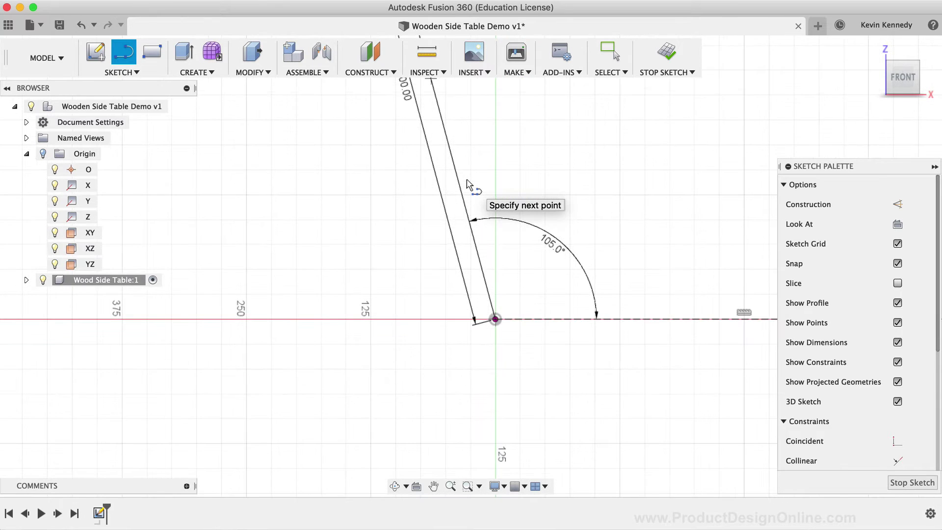
scroll(468, 184, "down", 5)
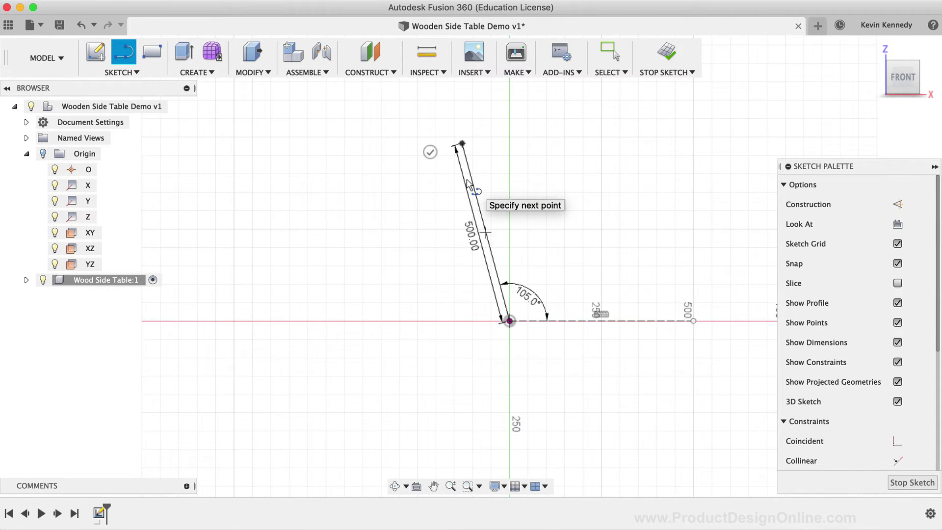
scroll(468, 184, "up", 5)
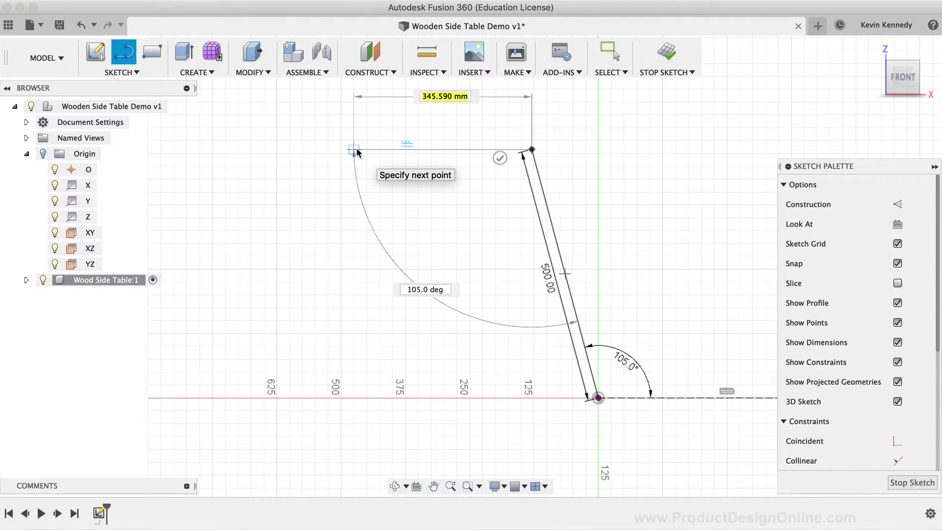
type("4")
key("Tab")
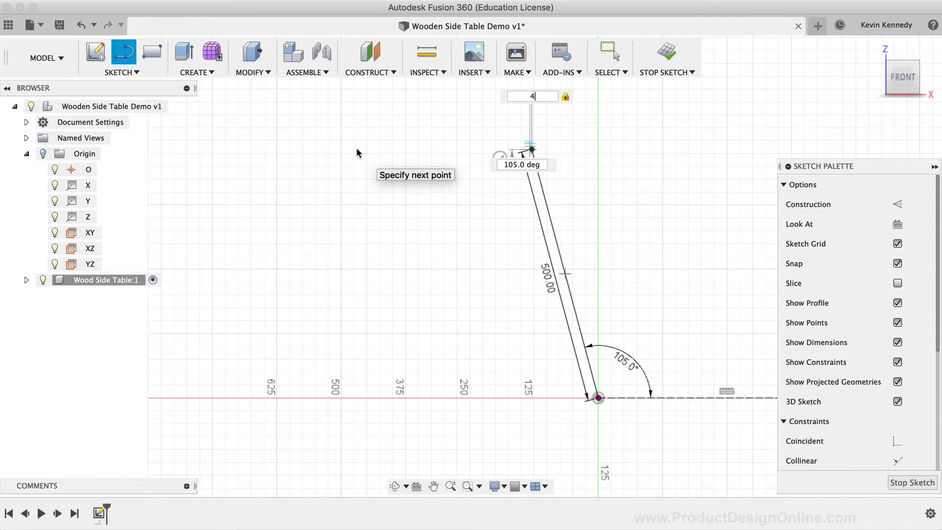
type("30")
key("Tab")
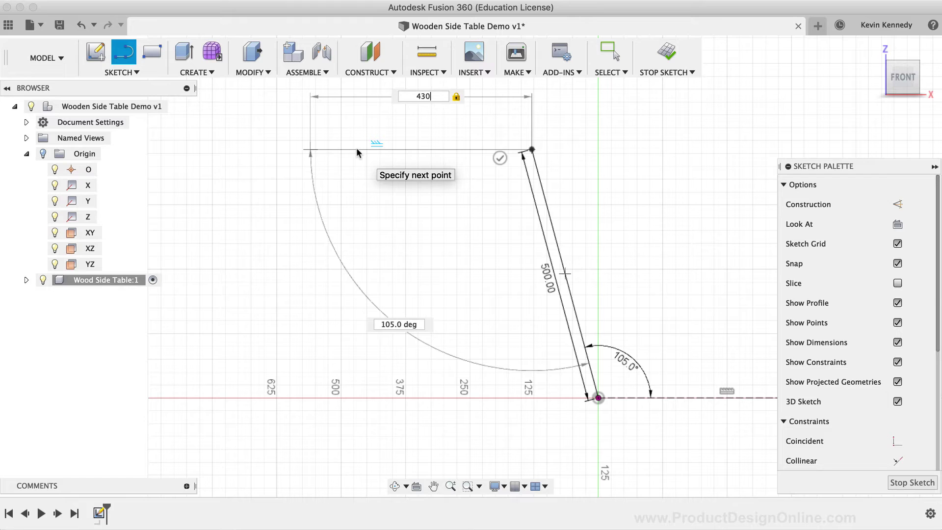
key("Tab")
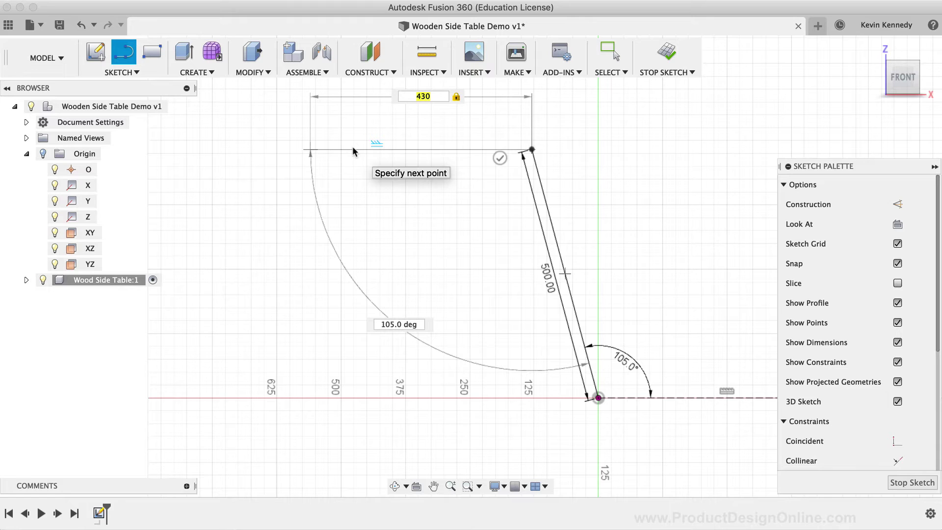
Place the 430 mm top line and draw the second 500 mm leg at 105°.
key("Return")
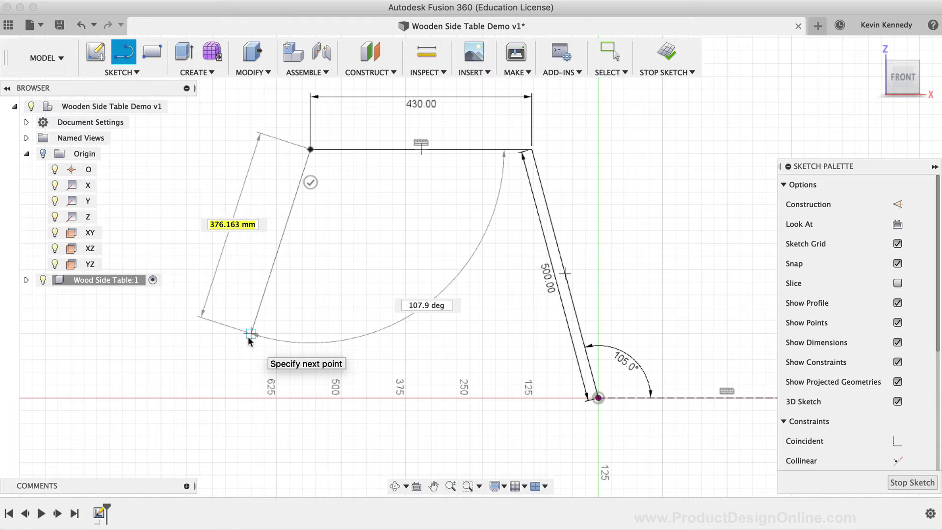
type("500")
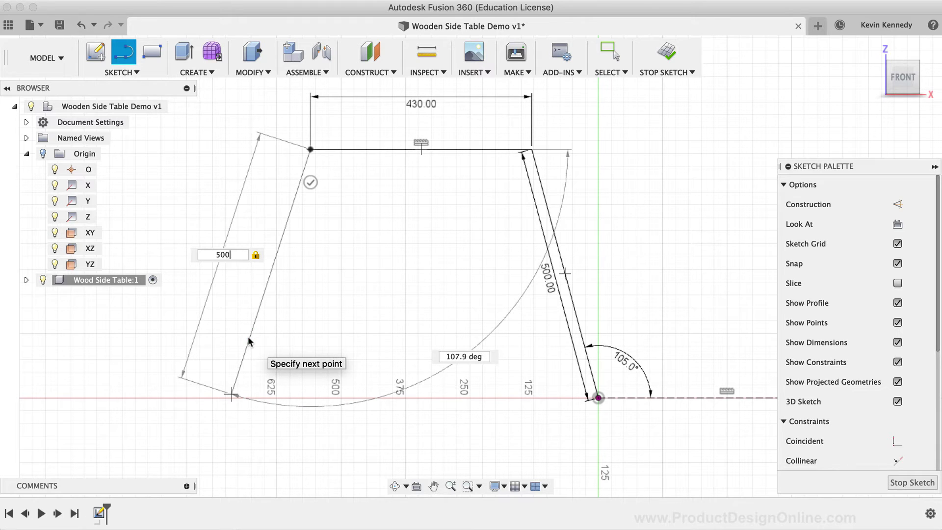
key("Tab")
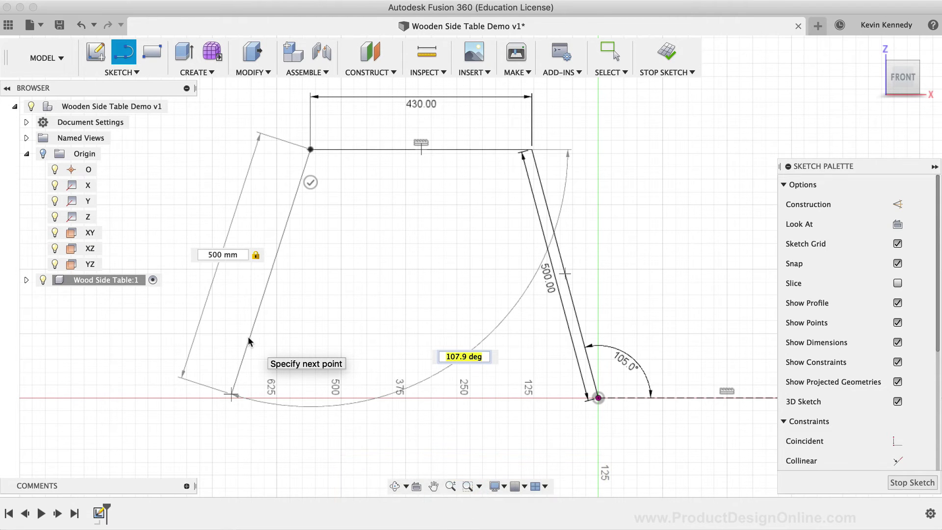
type("105")
key("Tab")
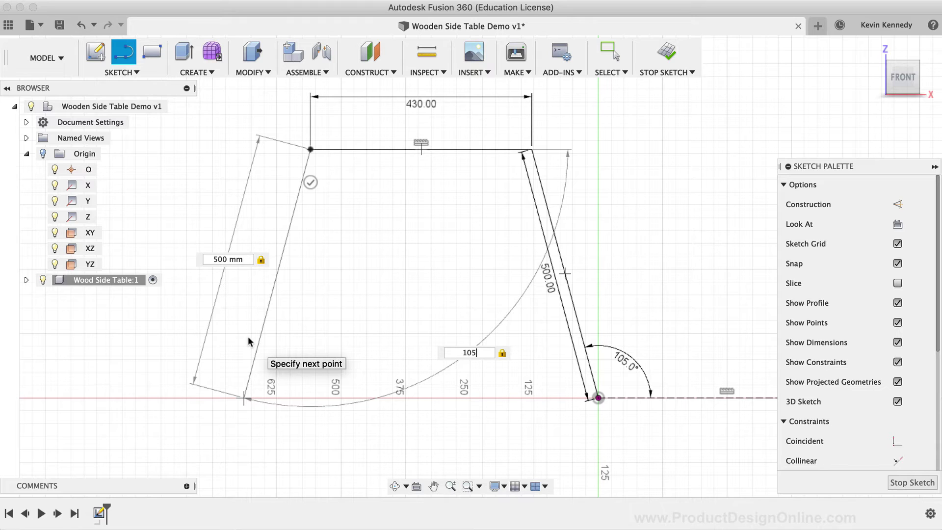
key("Return")
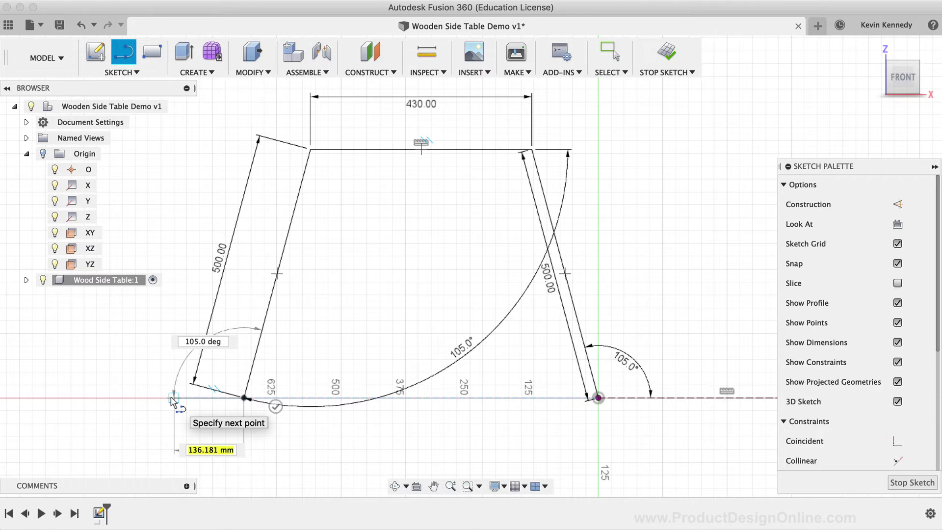
Enter 110 mm as the length of the foot line.
type("110")
key("Tab")
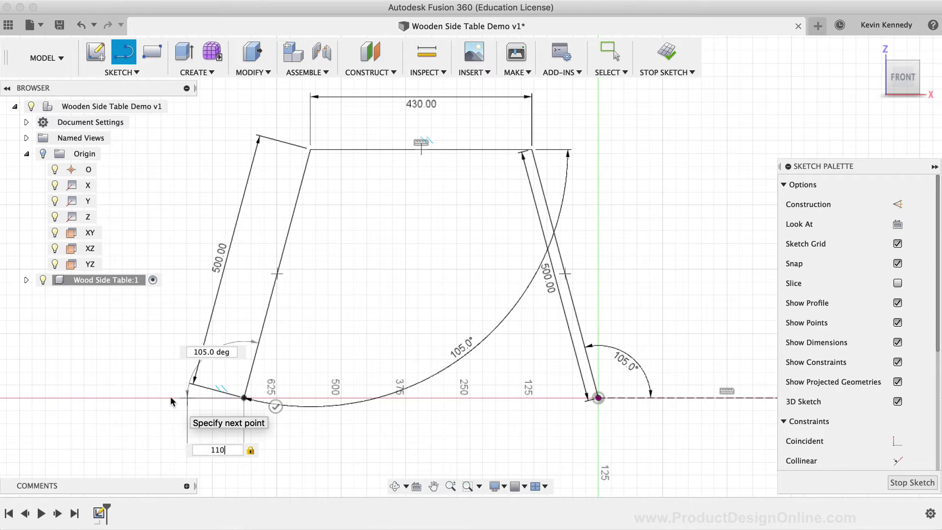
key("Tab")
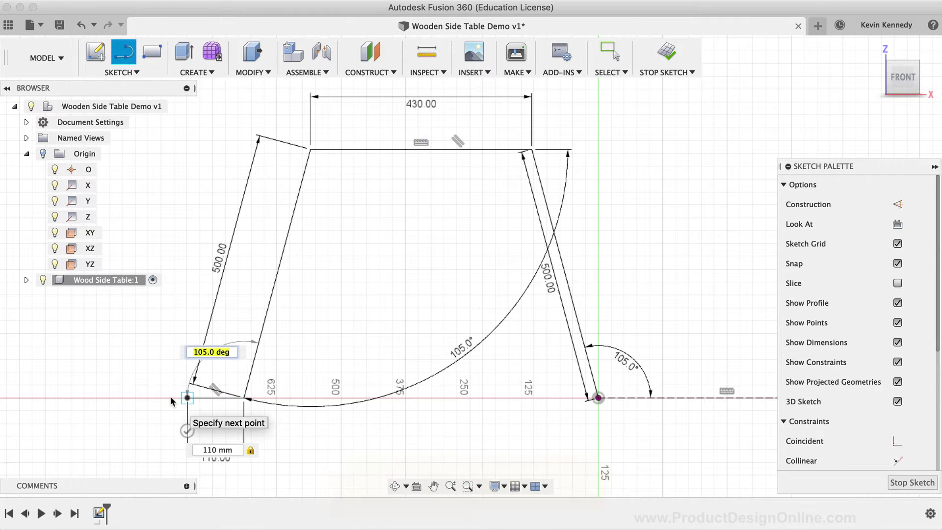
Place the 110 mm foot line and add a 400 mm line at 105° from its end.
left_click(169, 396)
scroll(174, 378, "left", 5)
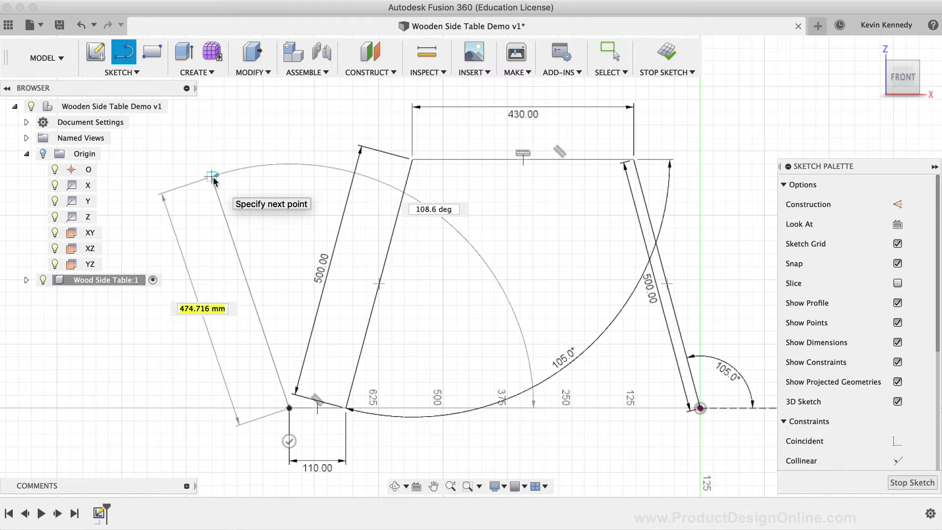
type("400")
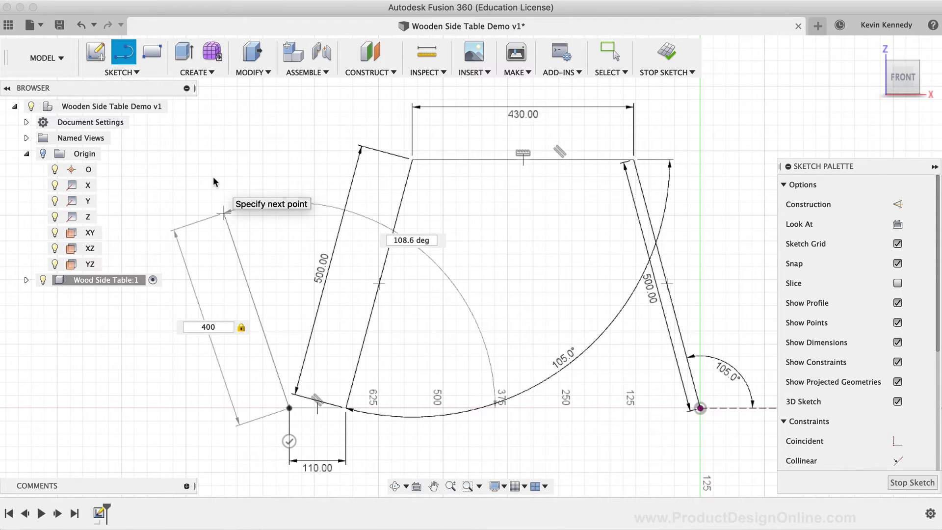
key("Tab")
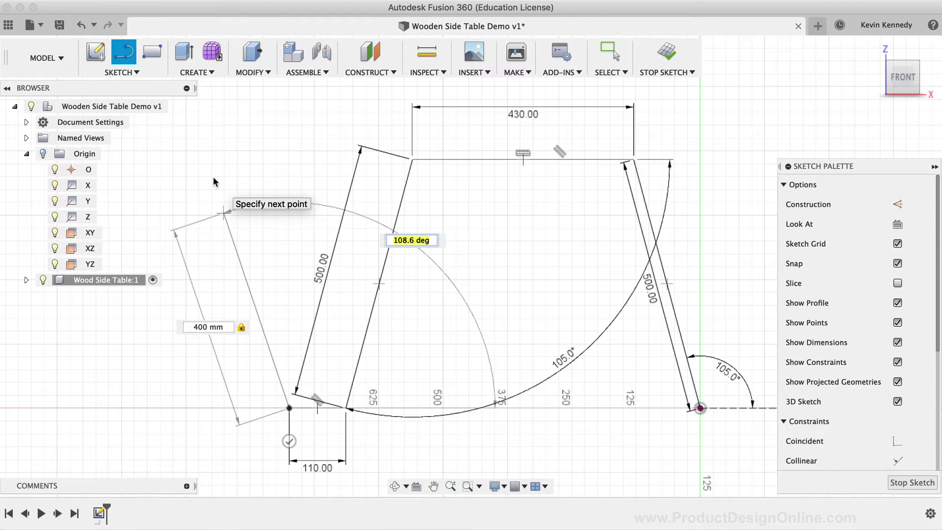
type("105")
key("Tab")
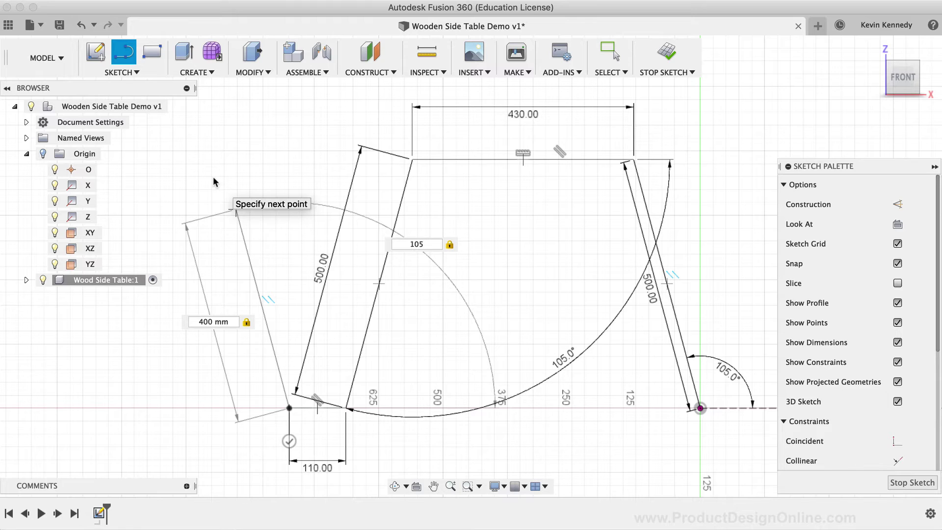
key("Return")
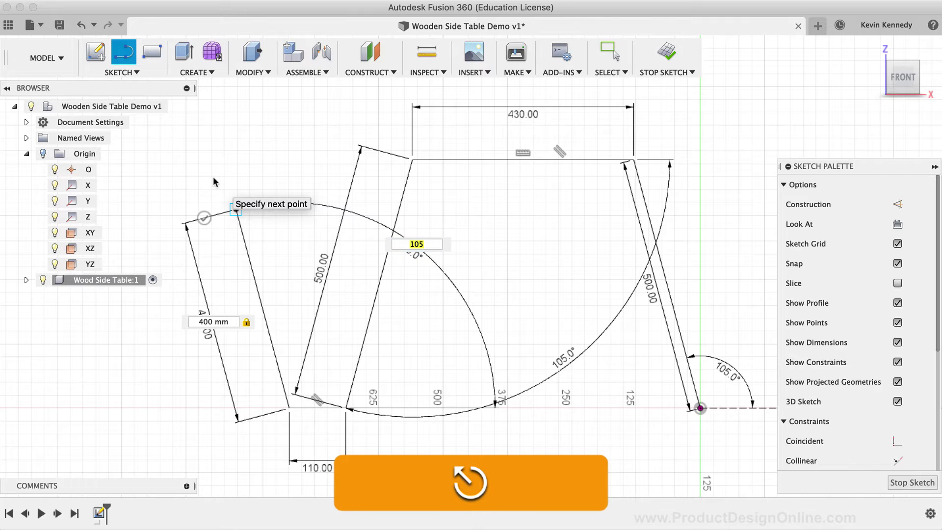
key("Return")
Drag the 105° angles and the 430, 400 and 110 dimensions clear of the profile.
key("Escape")
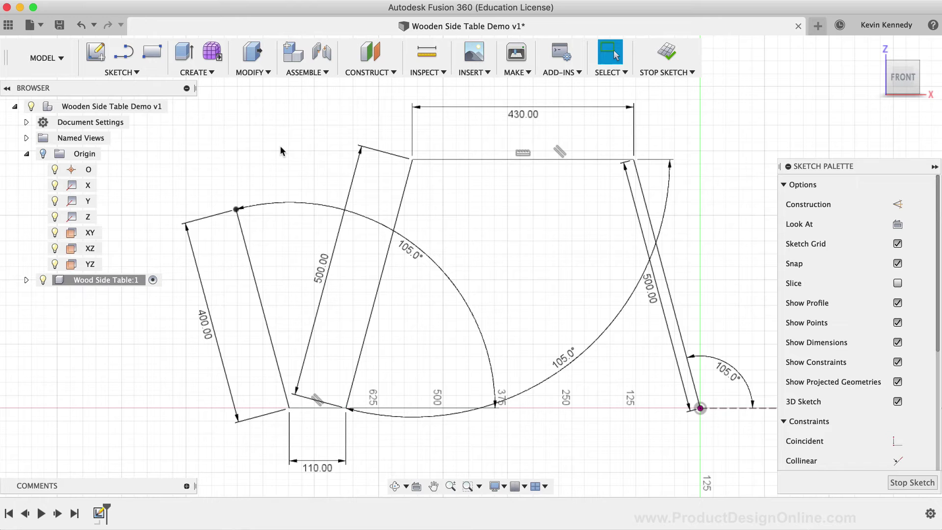
scroll(280, 145, "down", 3)
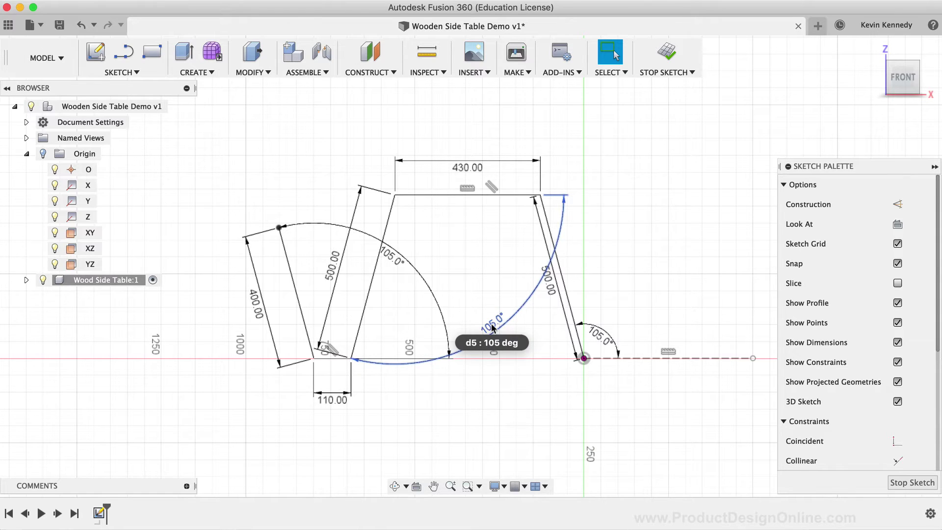
left_click_drag(493, 328, 339, 166)
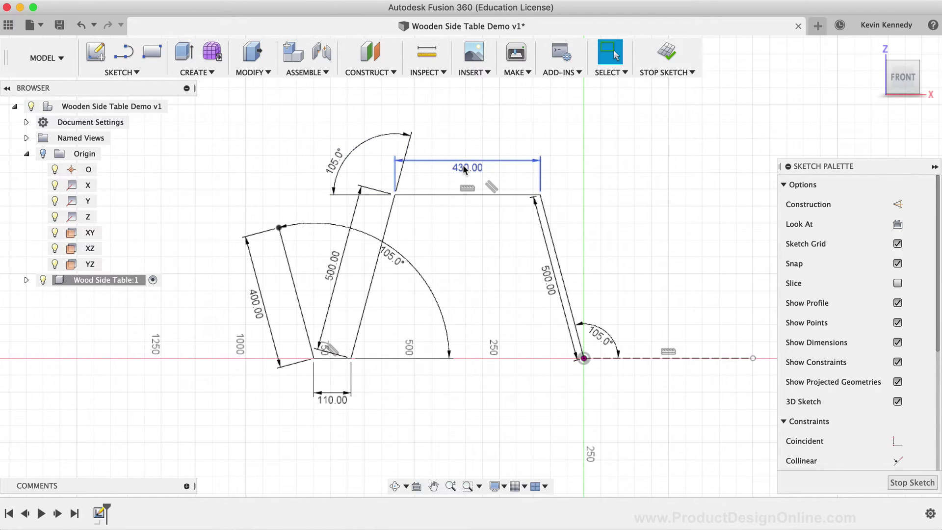
left_click_drag(463, 163, 463, 124)
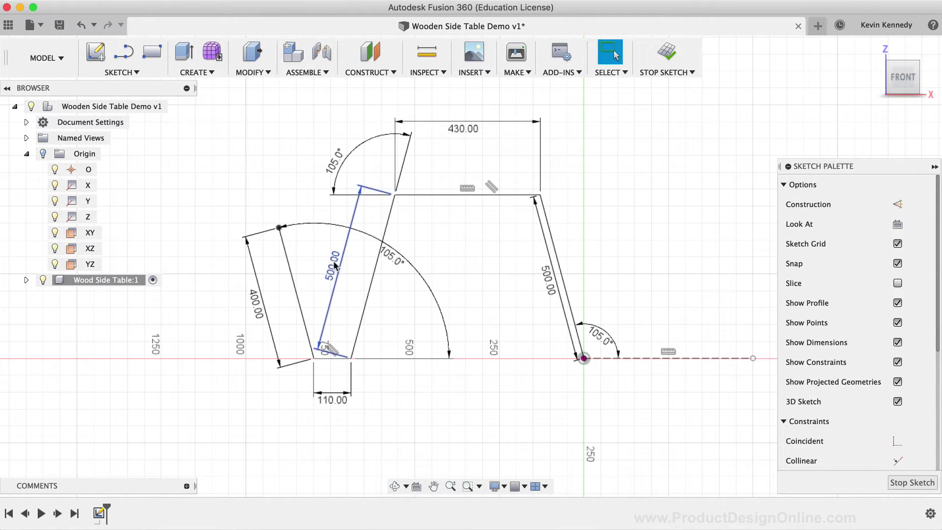
mouse_move(387, 251)
left_mouse_down()
mouse_move(245, 412)
mouse_move(251, 407)
left_mouse_up()
left_click_drag(258, 307, 231, 312)
left_click_drag(339, 398, 337, 417)
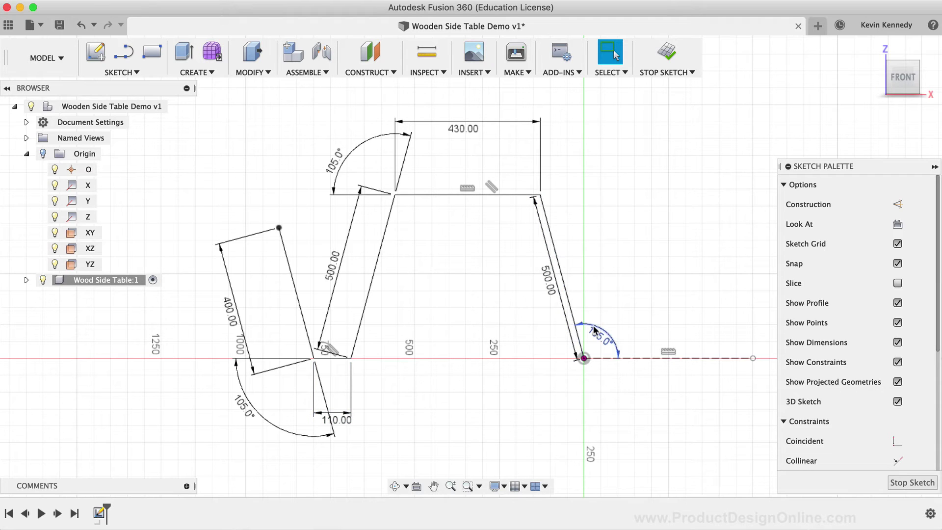
mouse_move(593, 329)
left_mouse_down()
mouse_move(625, 299)
mouse_move(553, 416)
left_mouse_up()
Fillet the two top corners and both bottom bends with a 50 mm radius.
left_click(119, 73)
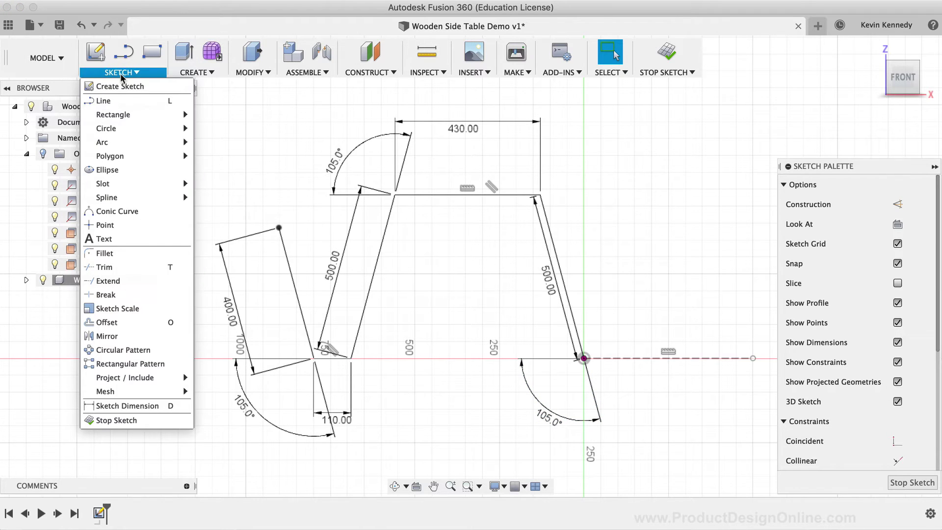
left_click(151, 252)
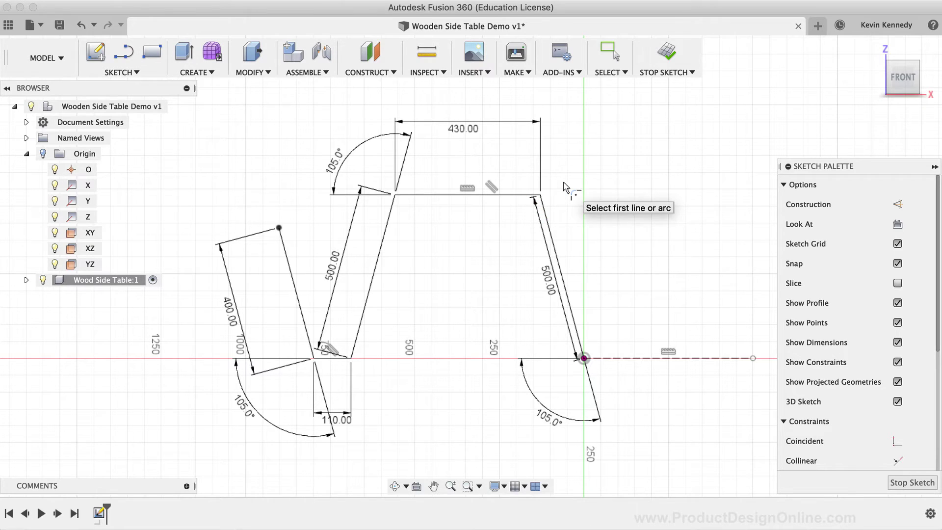
left_click(540, 195)
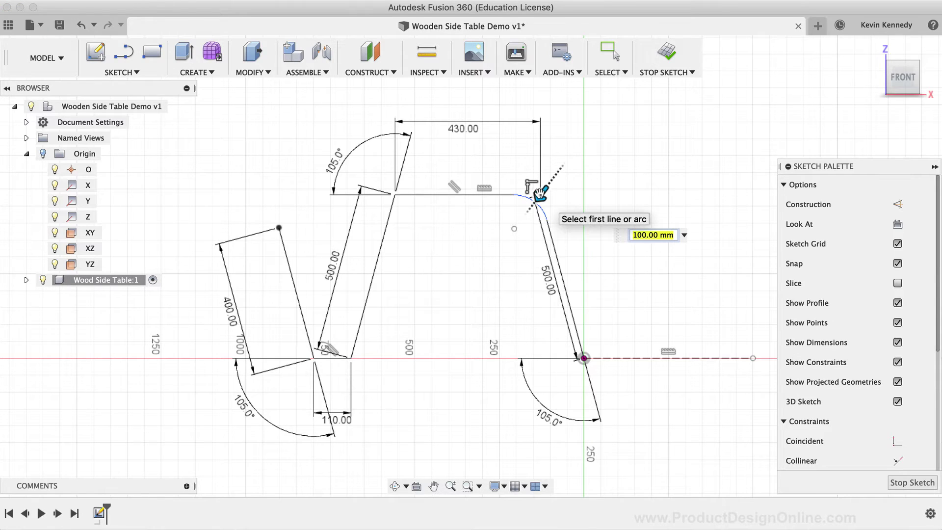
type("5")
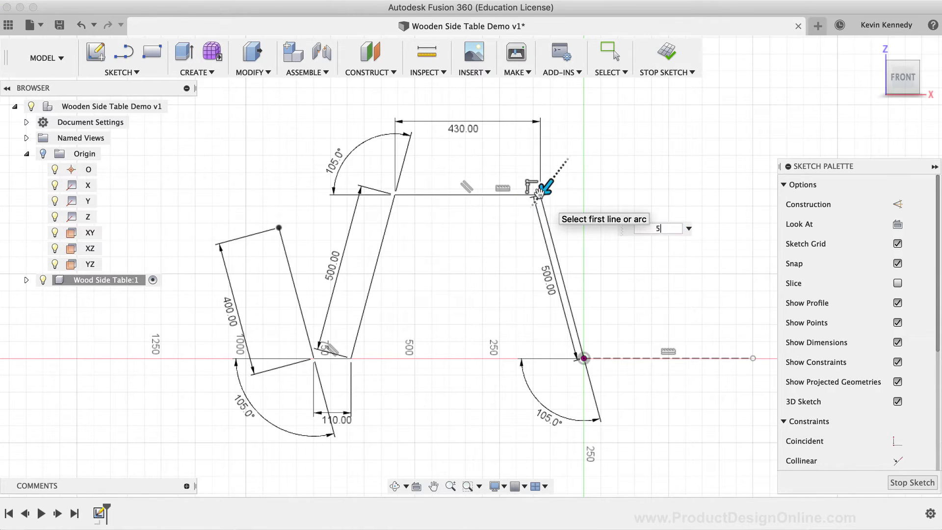
type("0")
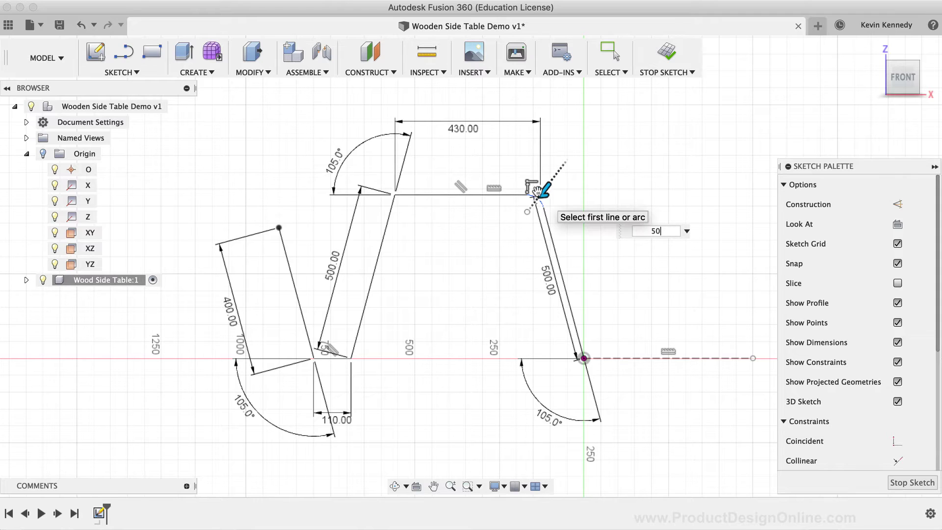
type(" mm")
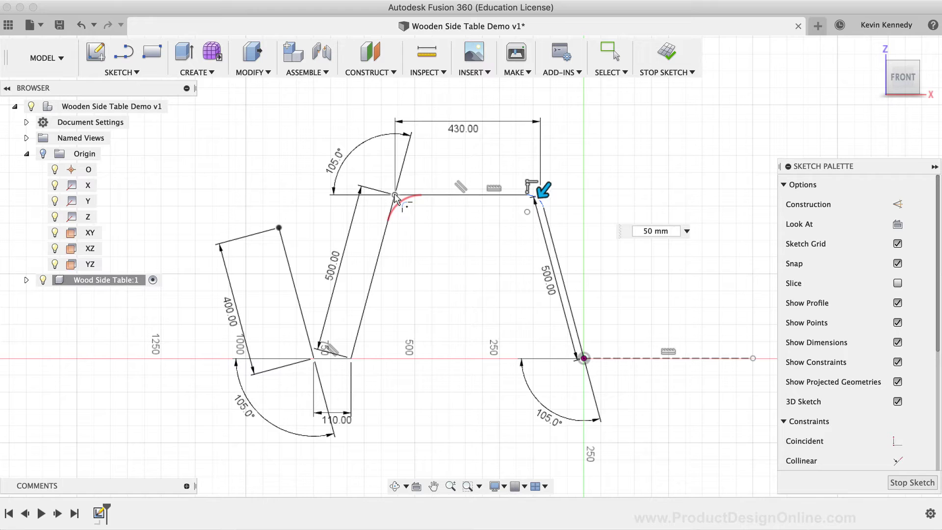
left_click(395, 198)
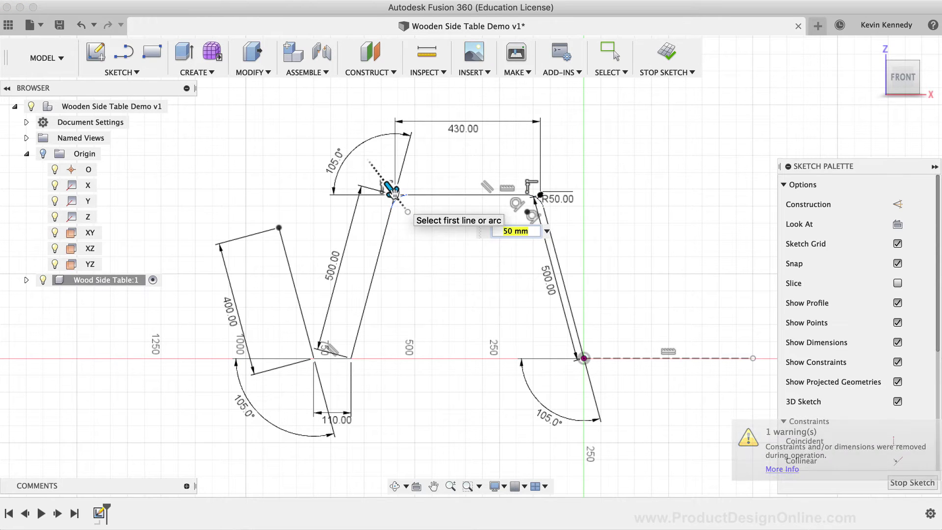
left_click(357, 332)
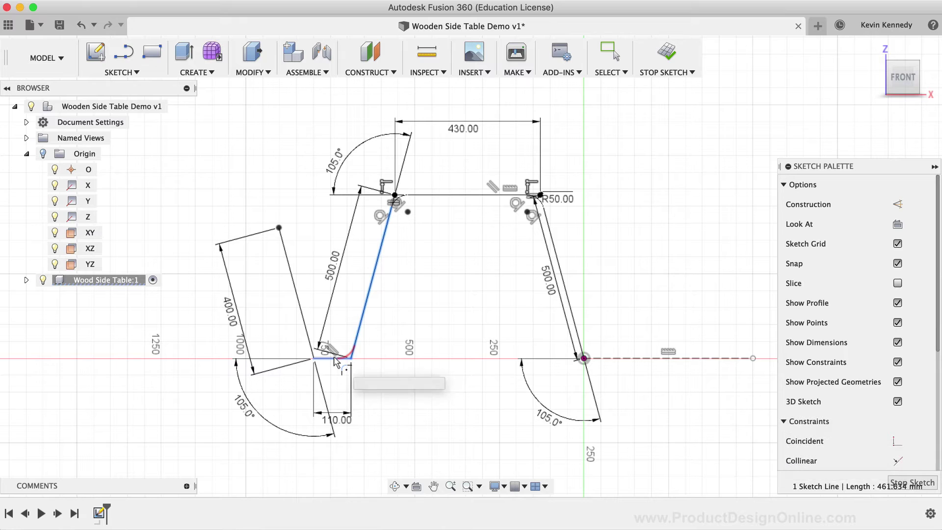
left_click(350, 357)
left_click(309, 346)
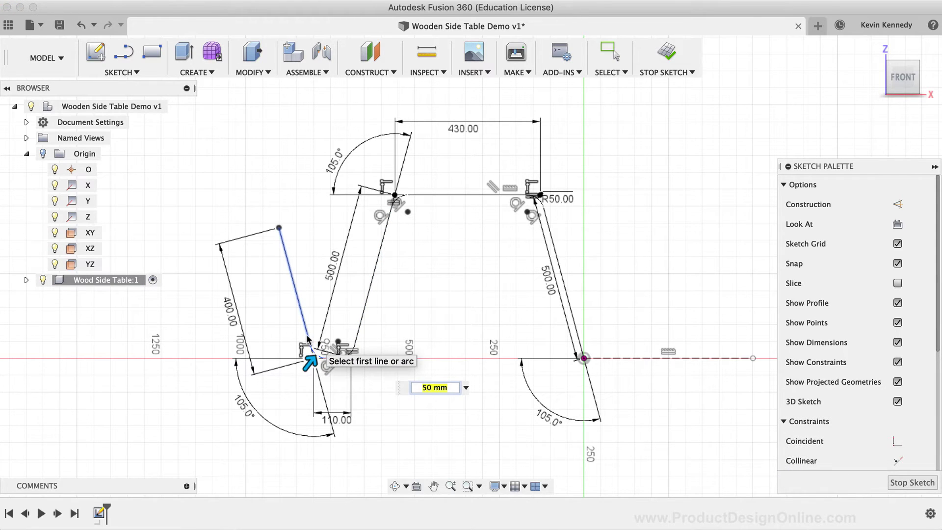
left_click(316, 295)
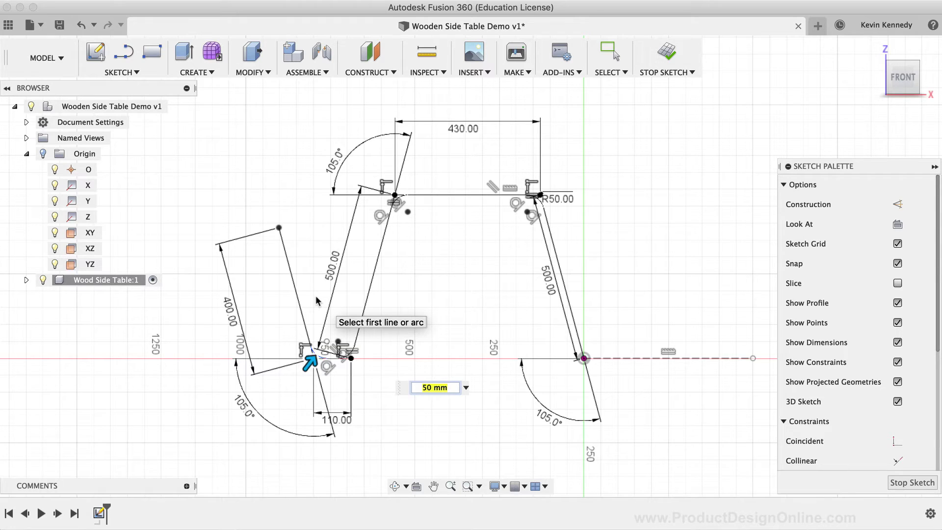
Stop the profile sketch, briefly select a slanted line, and open then close MODIFY.
left_click(666, 52)
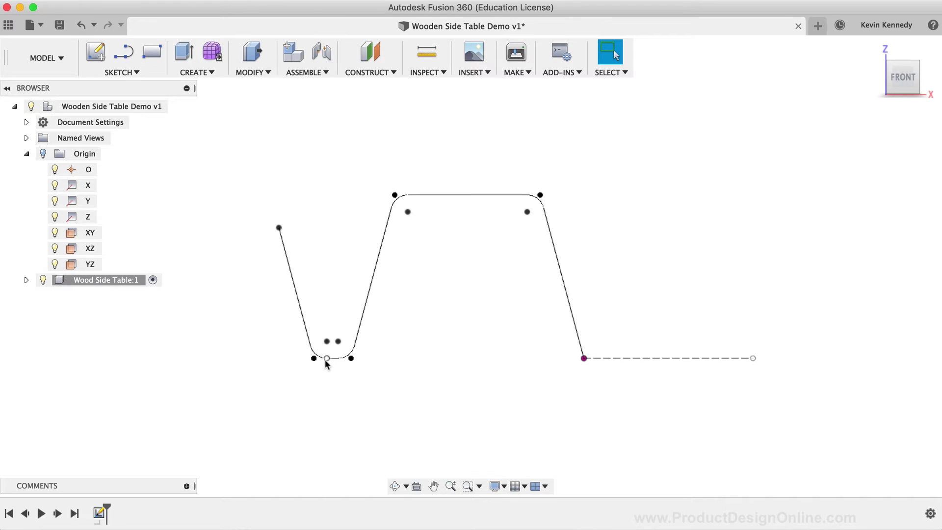
left_click(360, 320)
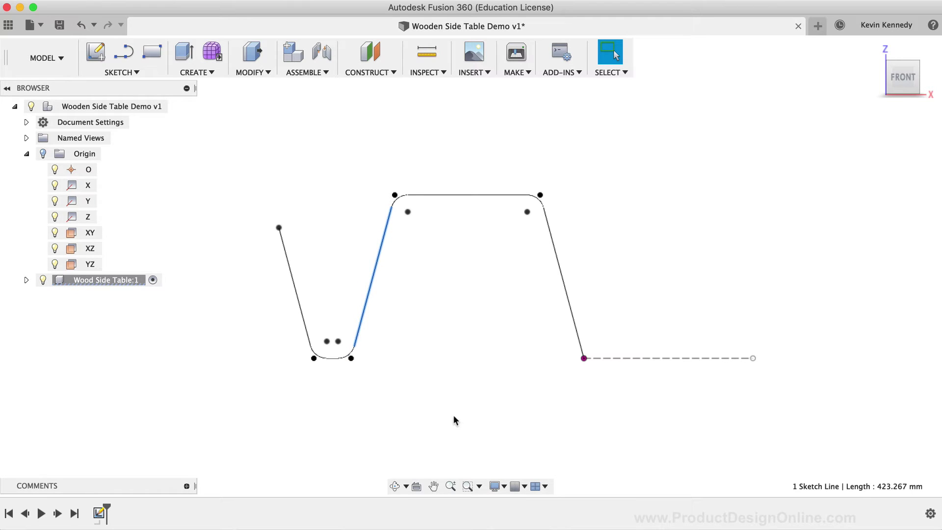
key("d")
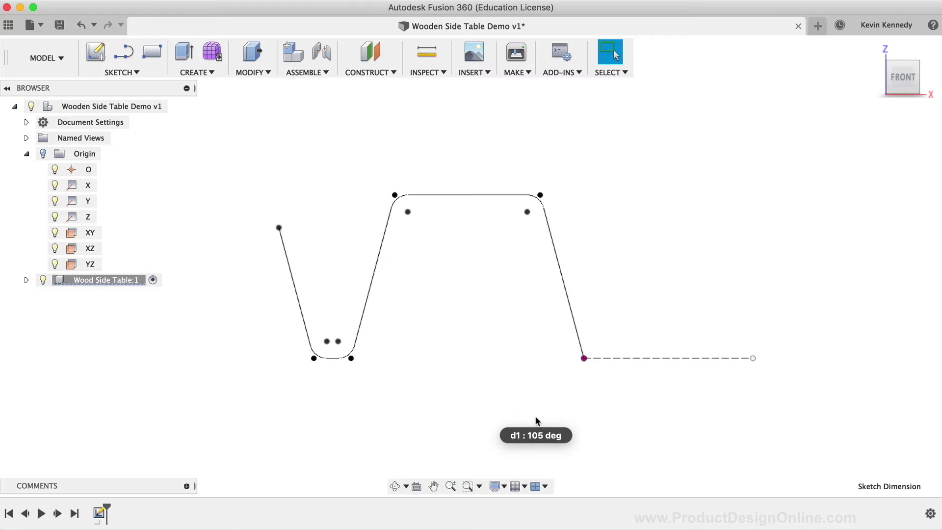
key("Escape")
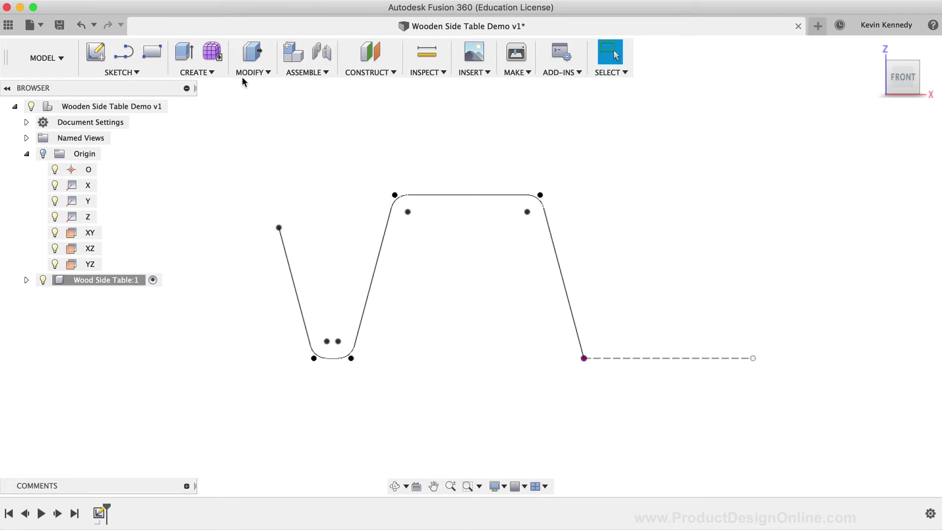
left_click(246, 73)
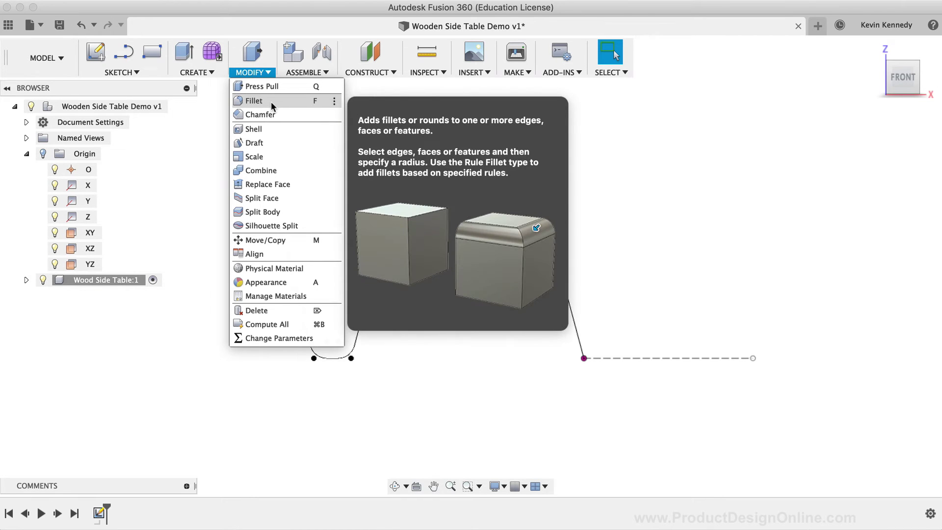
left_click(621, 154)
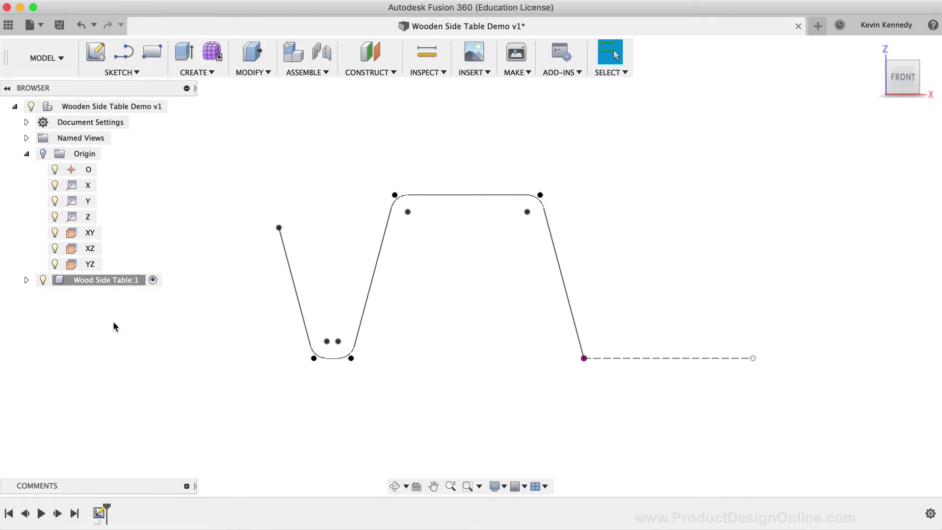
Start a new sketch on the XY plane, rotate the view, and begin a 2-point rectangle.
right_click(84, 234)
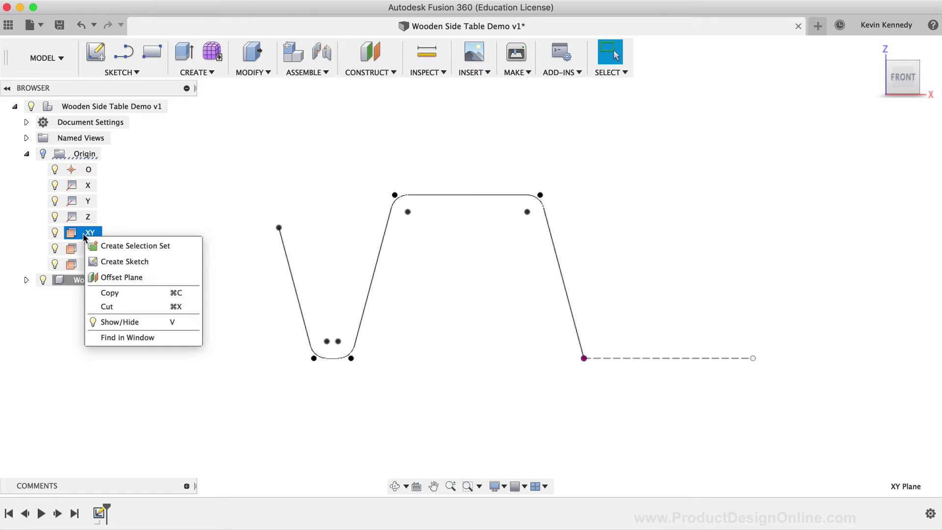
left_click(172, 261)
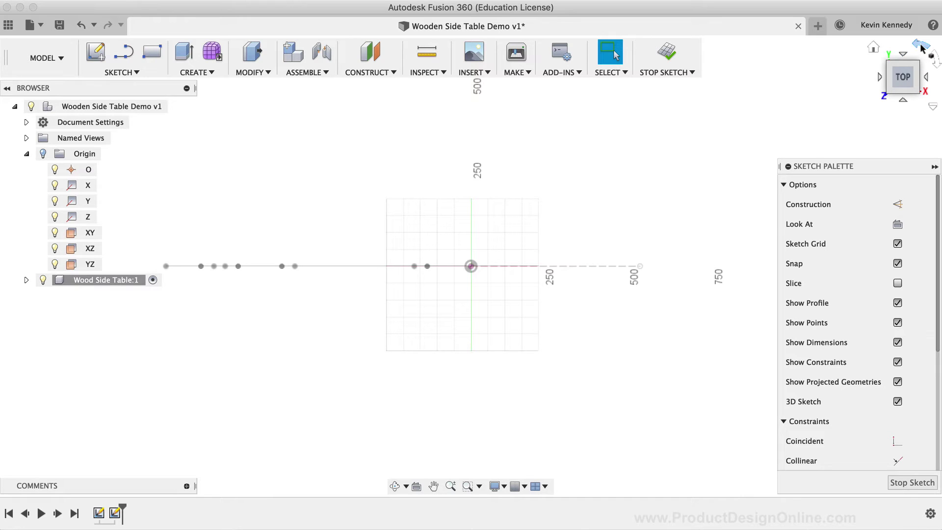
left_click(922, 47)
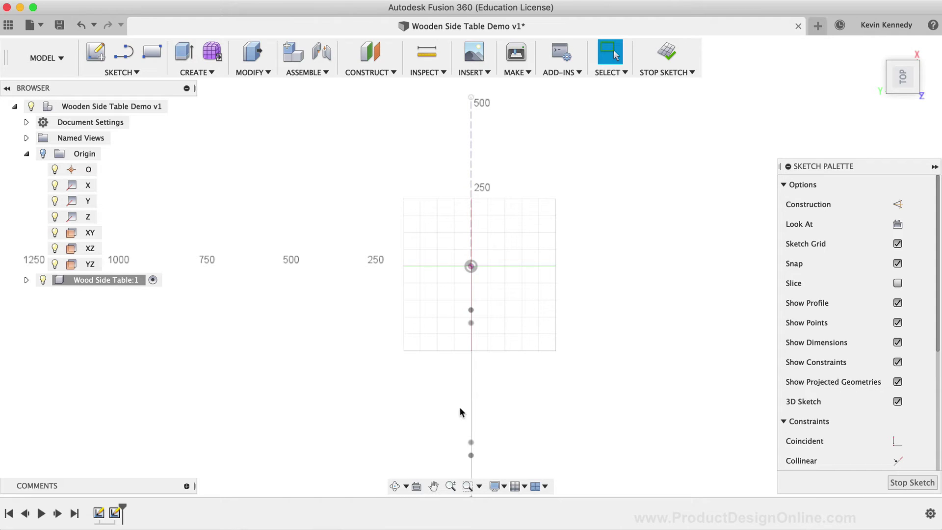
scroll(508, 391, "up", 3)
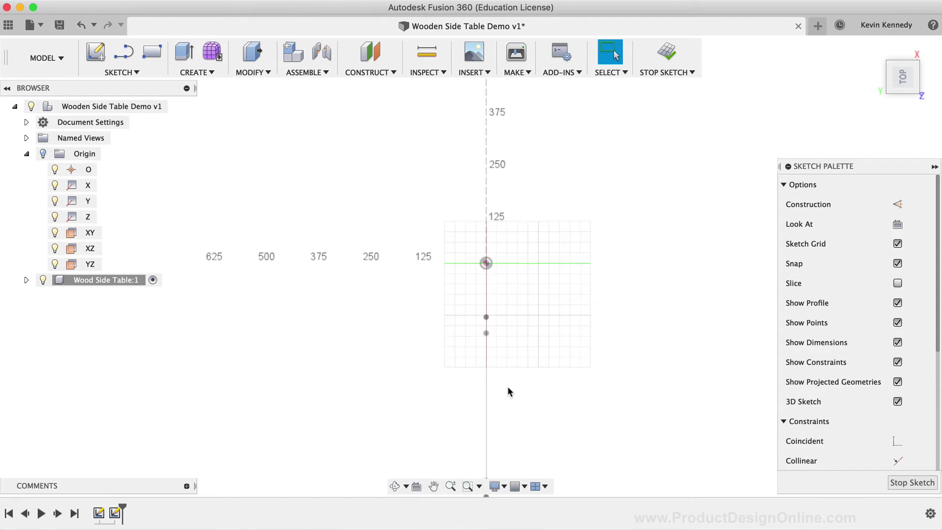
key("r")
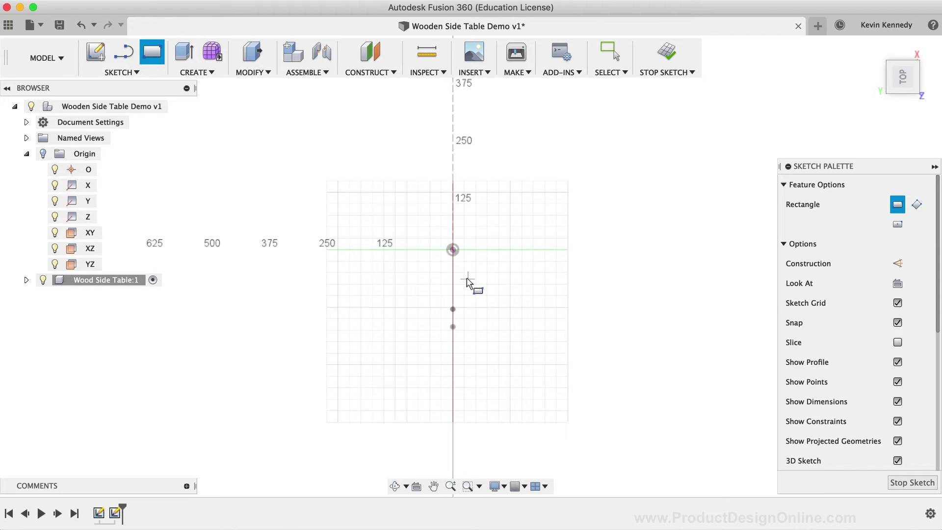
Draw a rectangle 500 mm wide and 18 mm high from a corner at the origin.
left_click(452, 250)
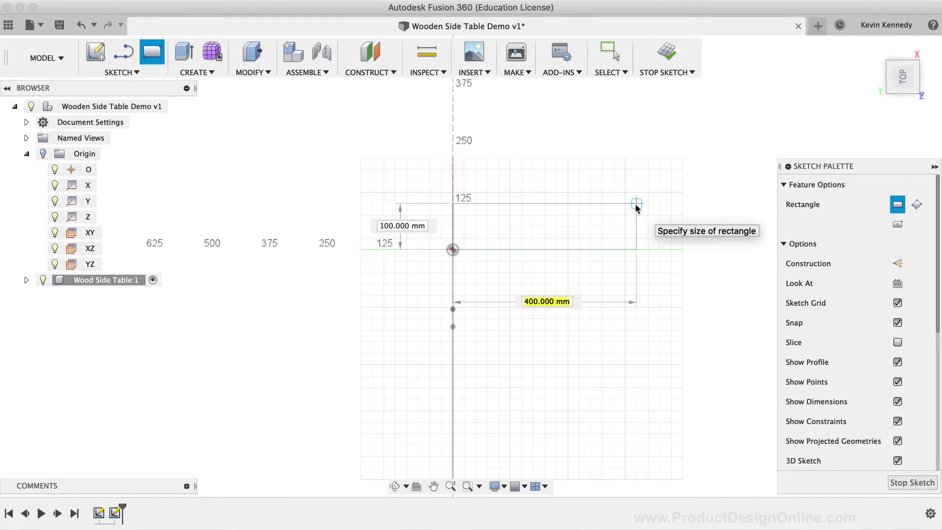
key("Tab")
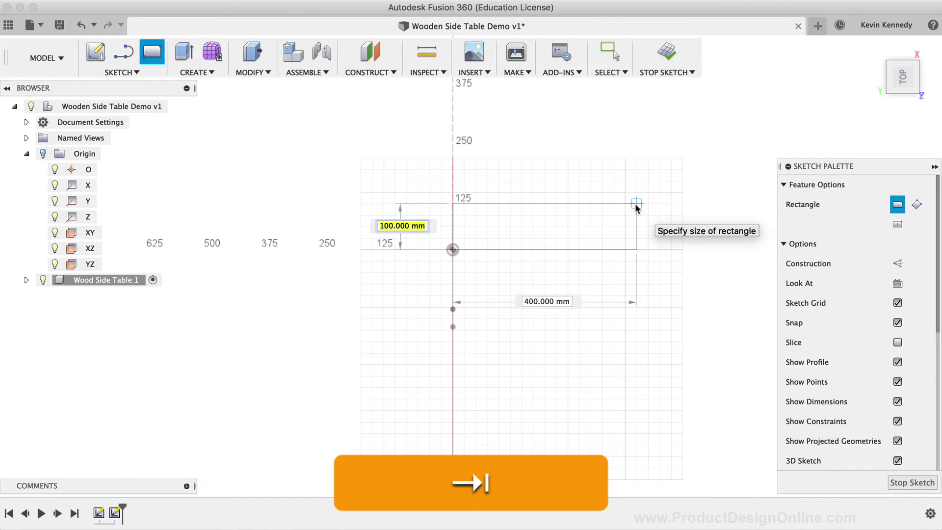
type("18")
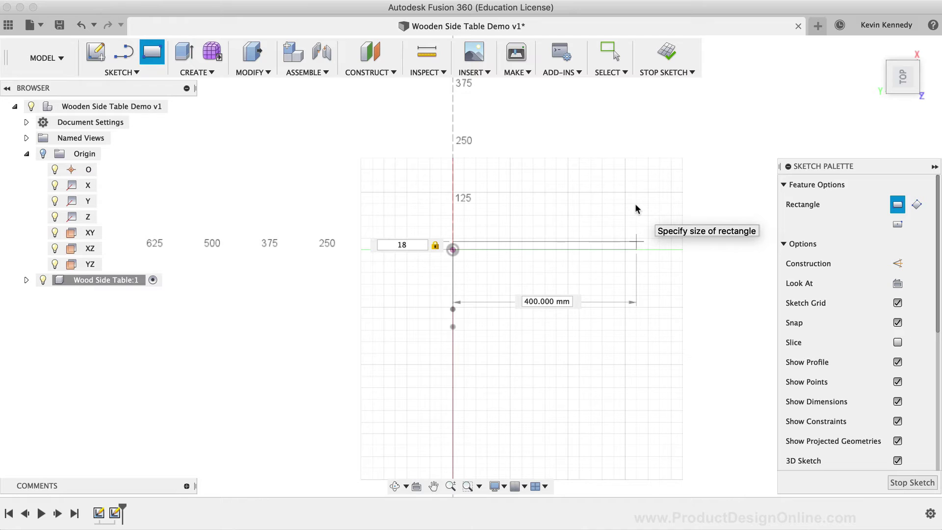
key("Tab")
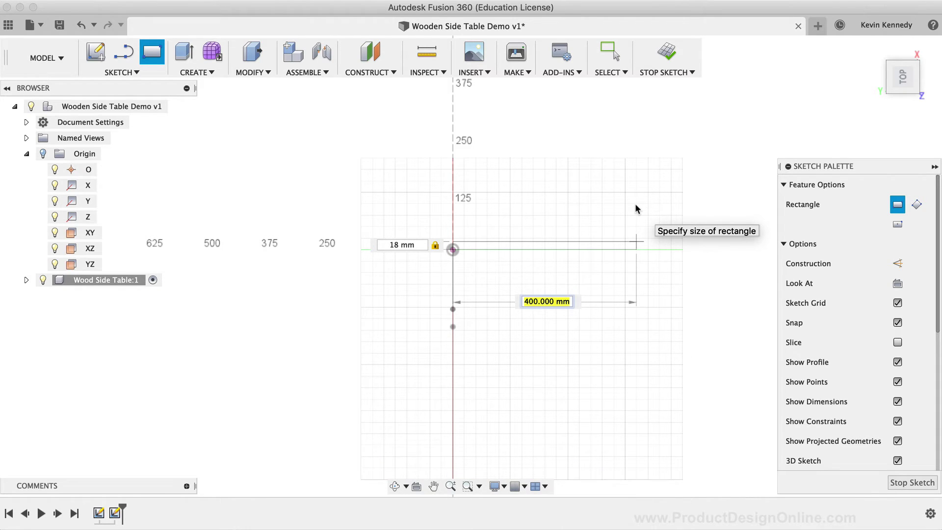
type("500")
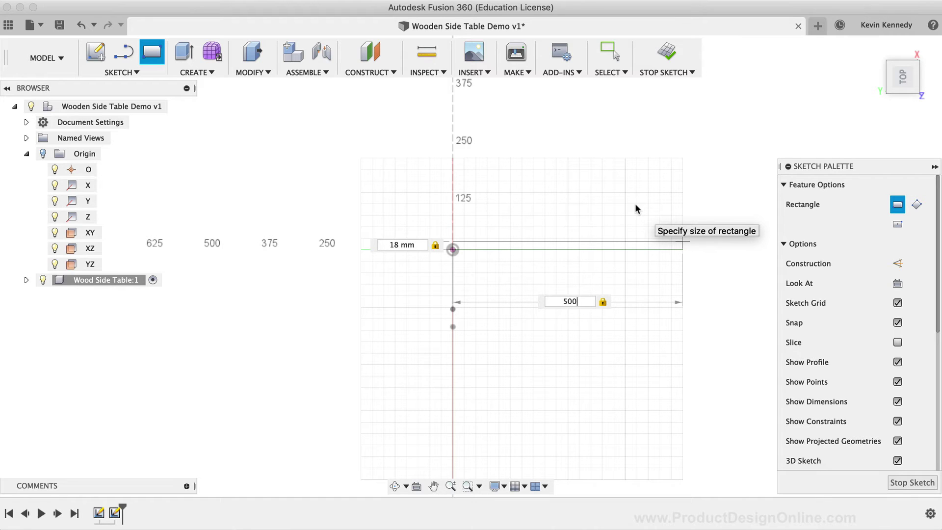
key("Return")
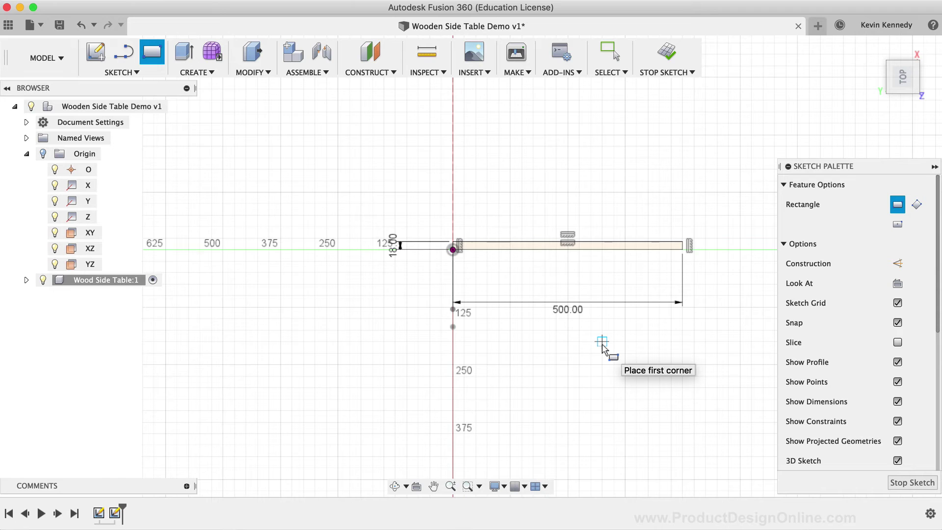
Replace the origin coincident constraint with a Midpoint constraint between the bottom edge and origin.
key("Escape")
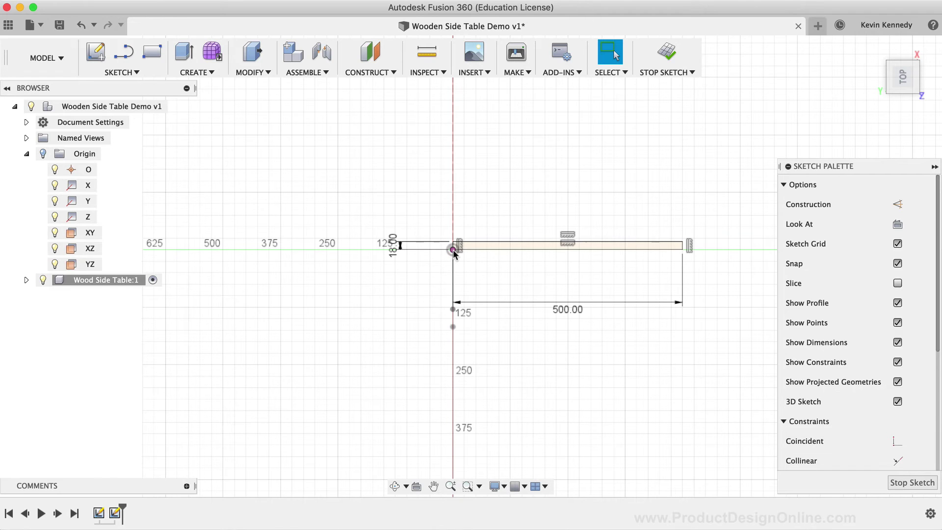
left_click(487, 250)
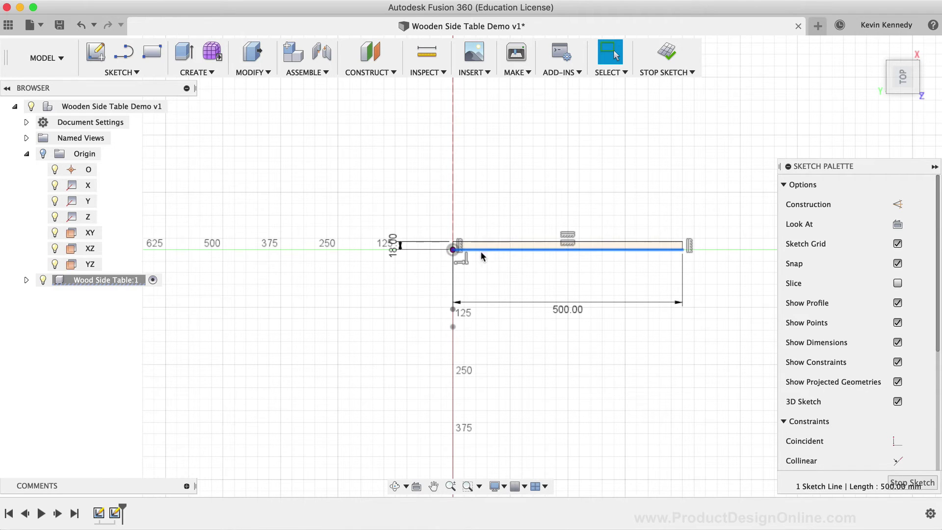
left_click(461, 262)
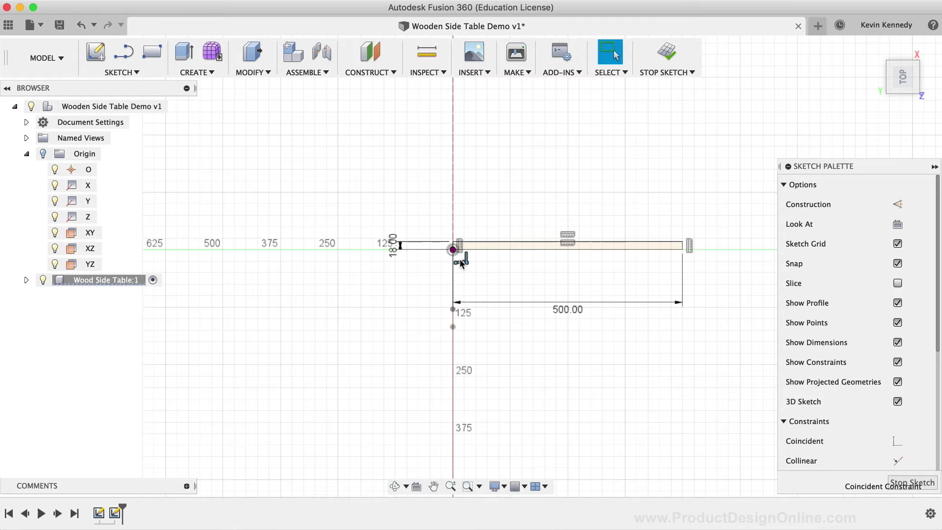
key("BackSpace")
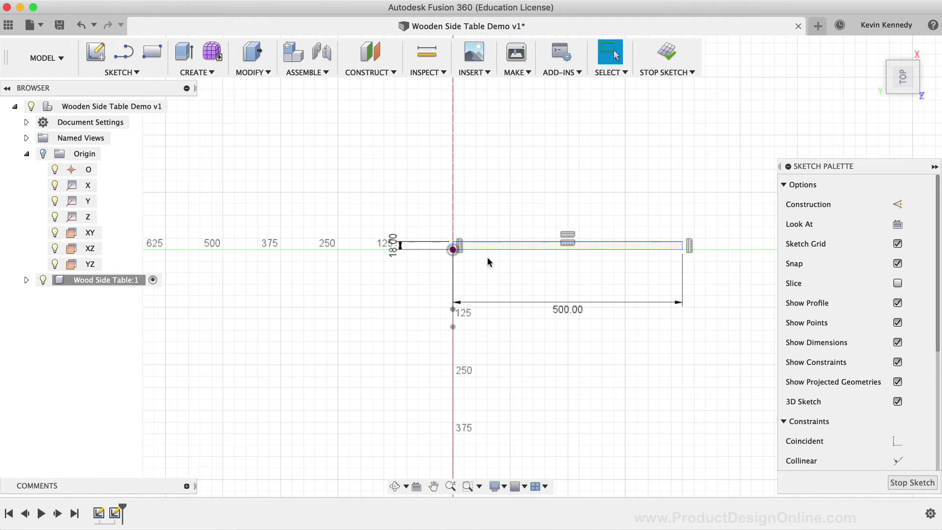
scroll(792, 328, "down", 5)
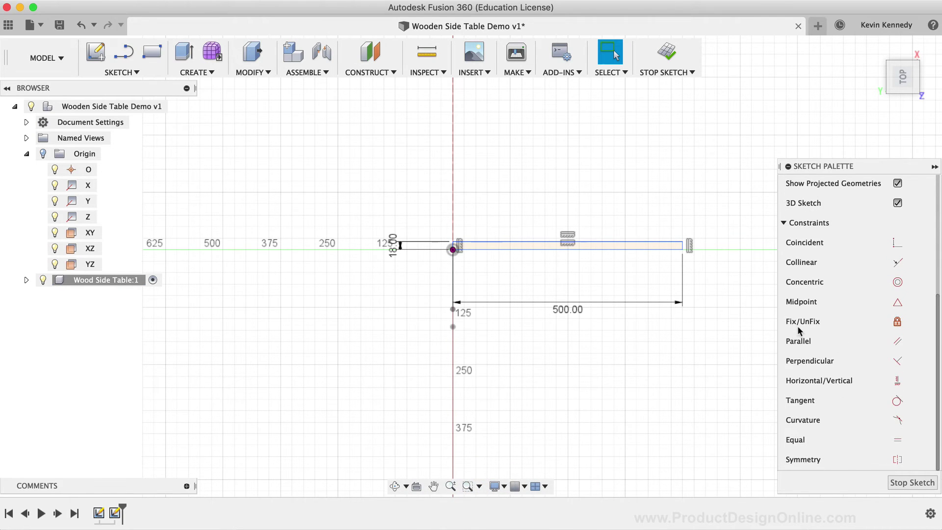
left_click(898, 301)
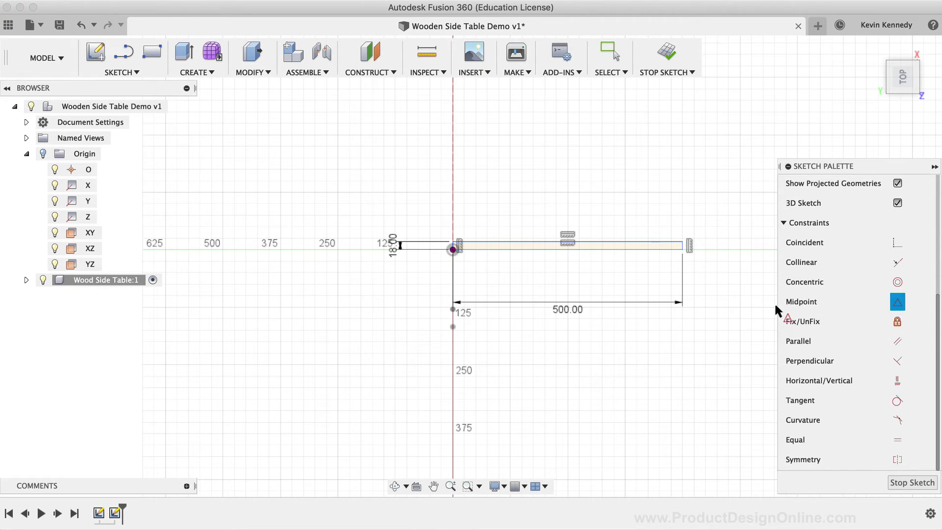
left_click(555, 249)
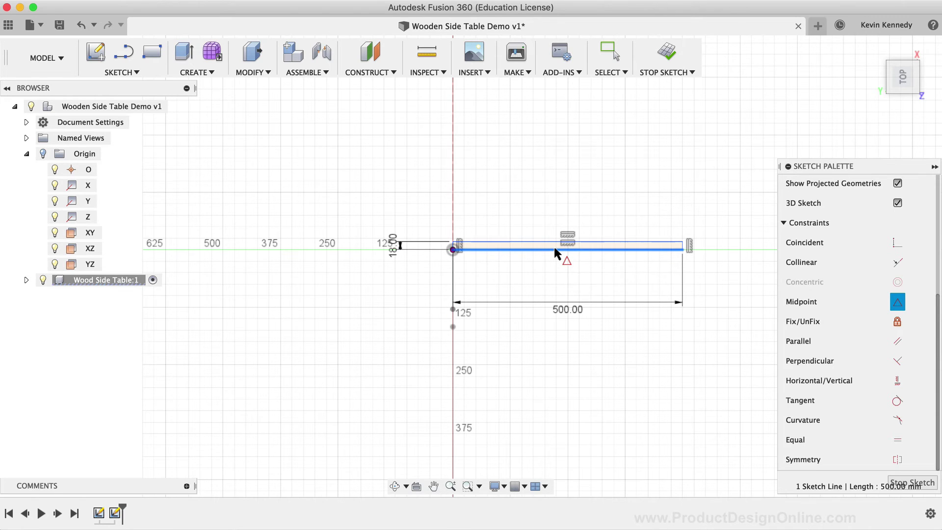
left_click(452, 250)
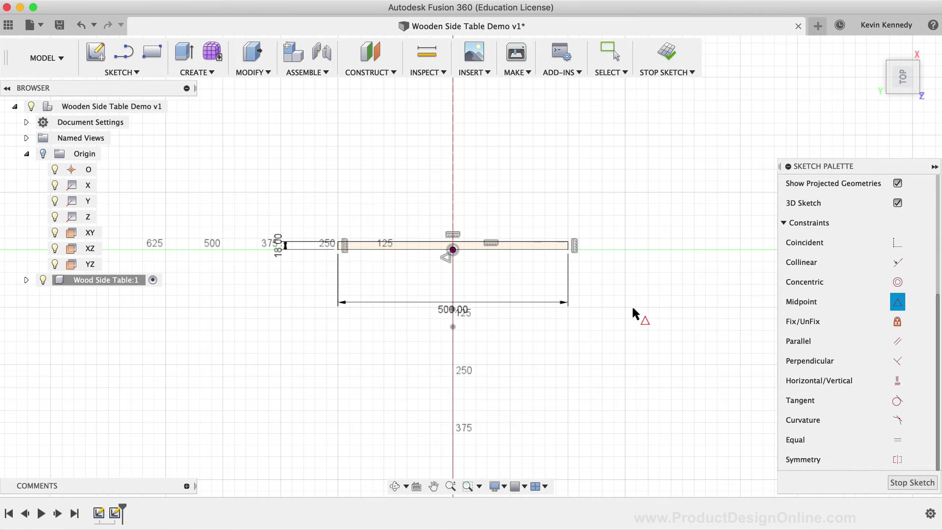
key("Escape")
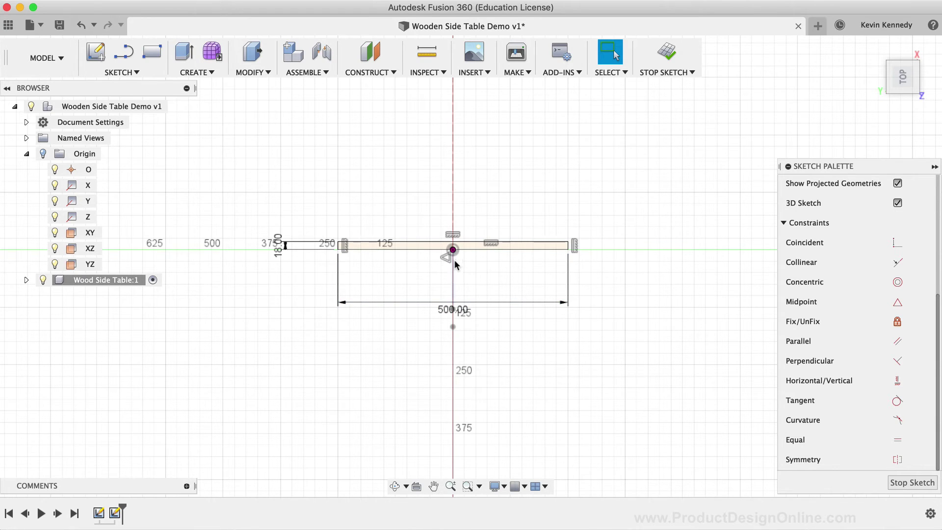
Orbit from Top view to a tilted 3D view of the strip and bent path.
mouse_move(897, 66)
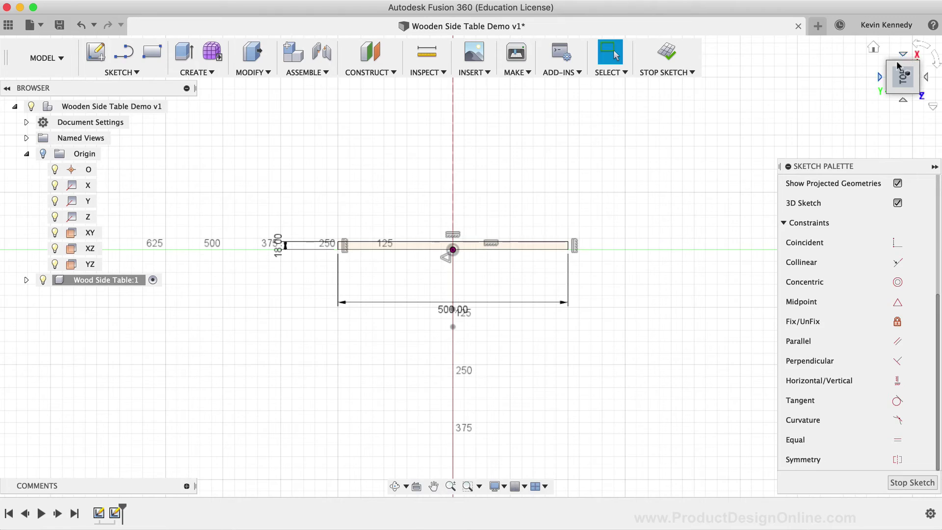
mouse_move(897, 67)
left_mouse_down()
mouse_move(878, 86)
mouse_move(846, 31)
mouse_move(867, 54)
left_mouse_up()
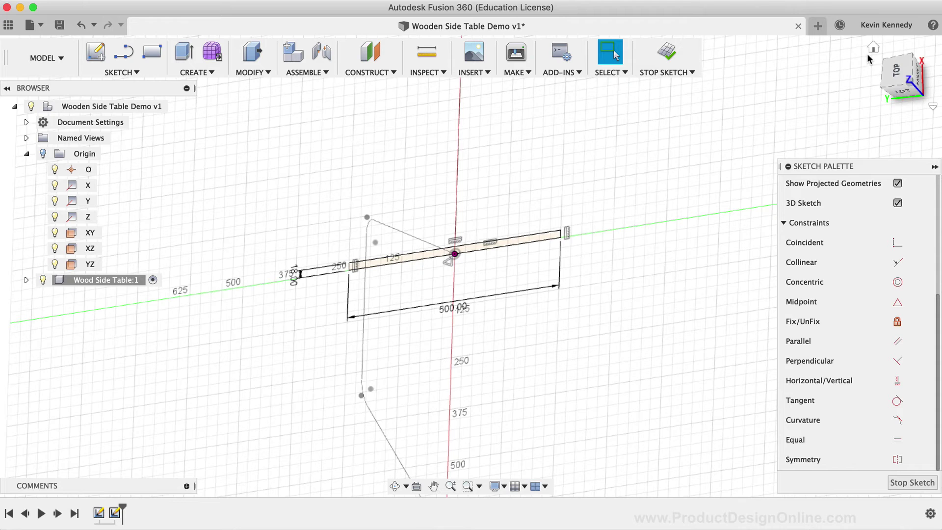
Set up a Sweep with the 500 × 18 mm rectangle as profile and the bent line as path.
left_click(205, 73)
left_click(213, 139)
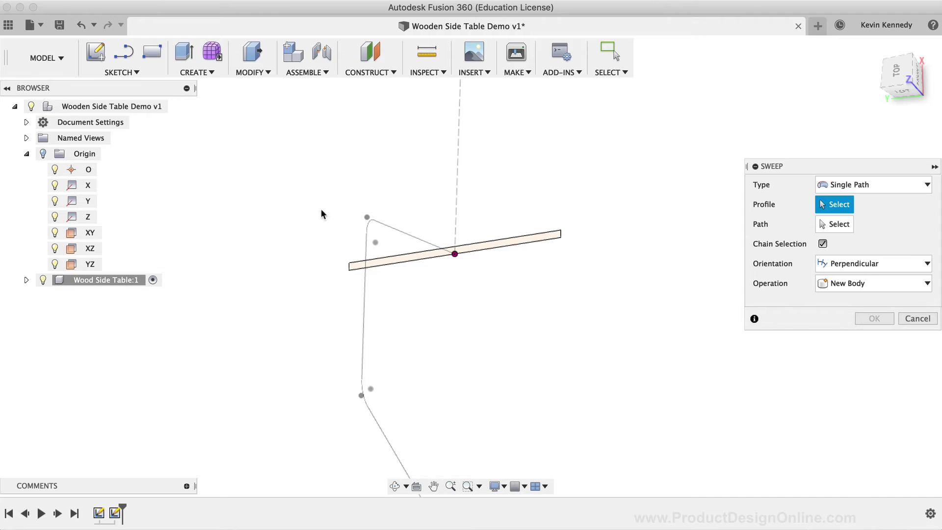
left_click(499, 243)
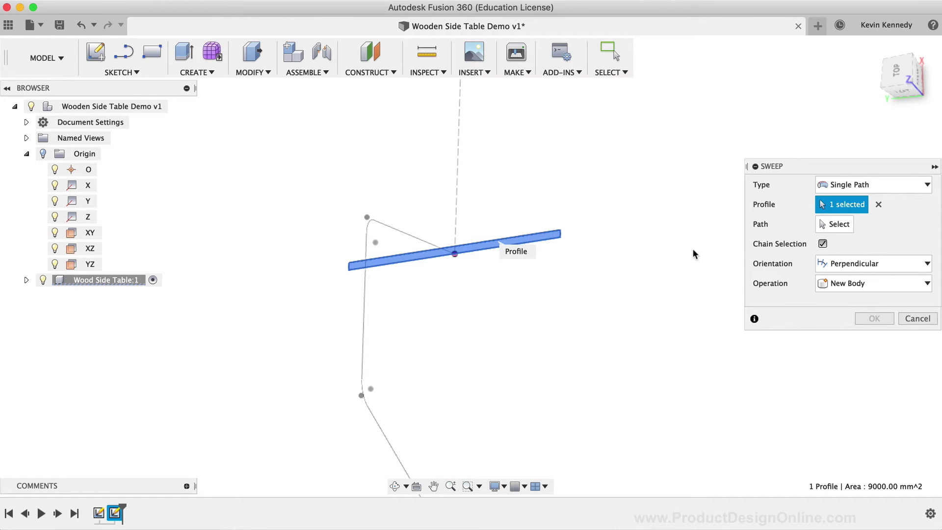
left_click(825, 226)
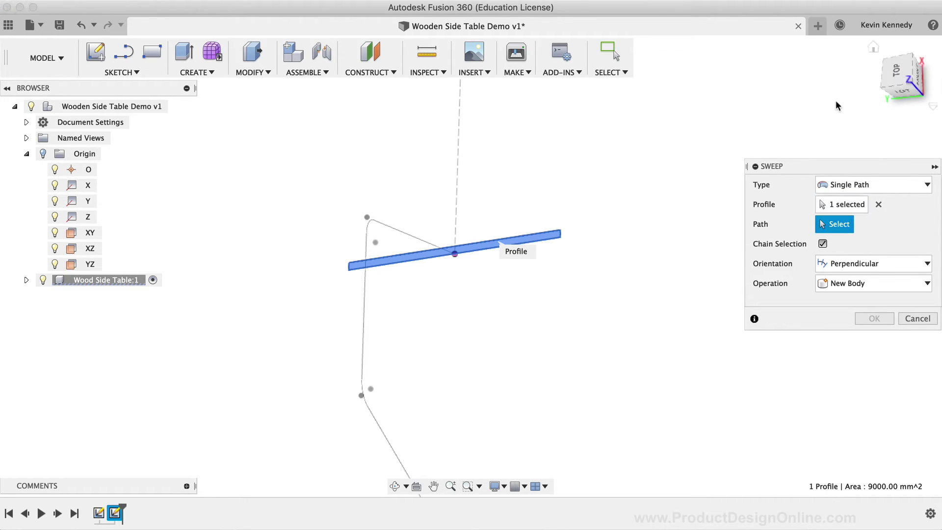
left_click(873, 47)
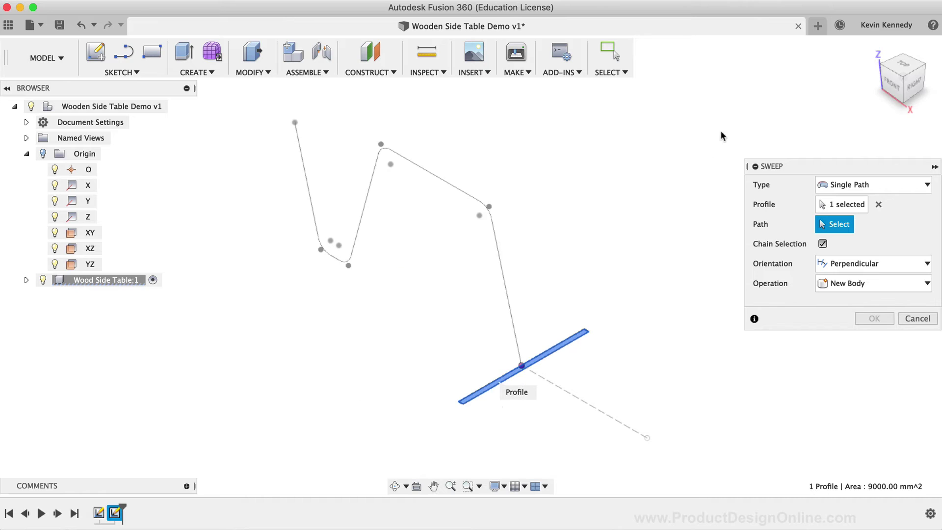
left_click(496, 246)
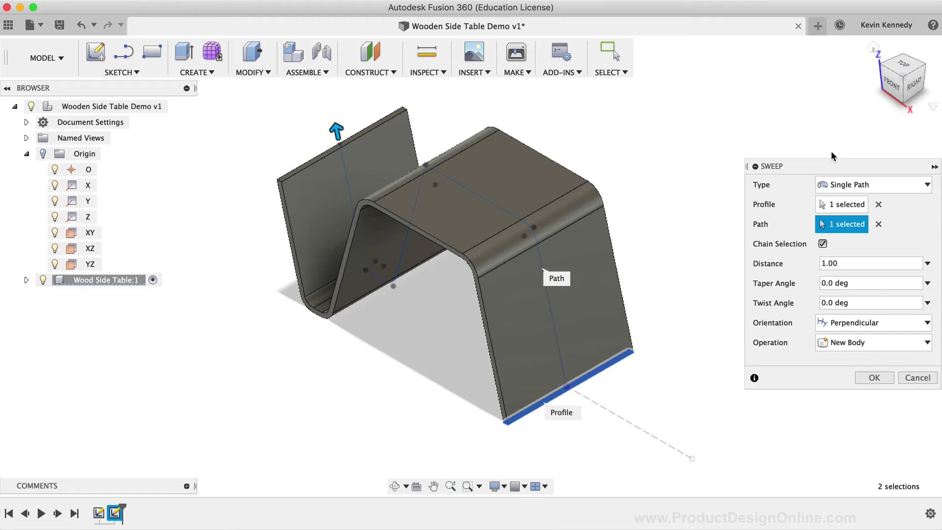
left_click_drag(815, 160, 787, 154)
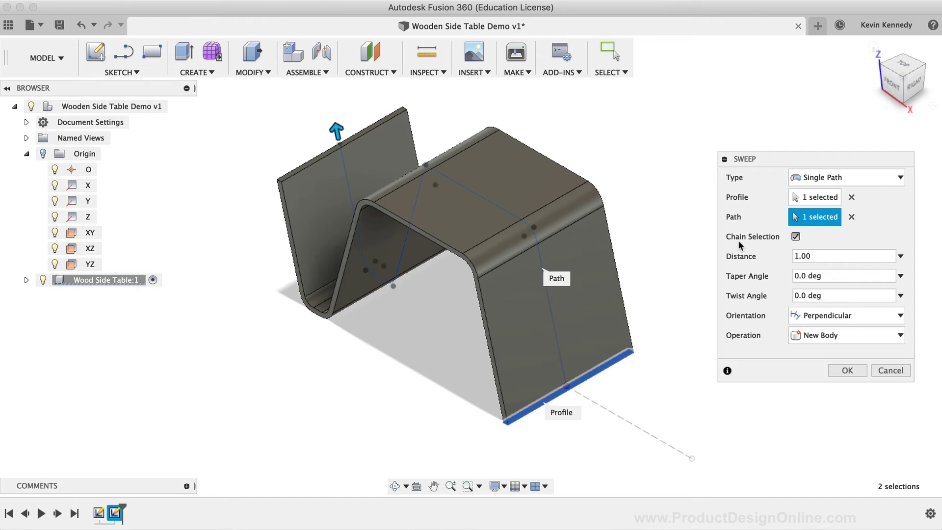
Confirm the sweep and turn the view to the opposite side, short leg in front.
left_click(840, 370)
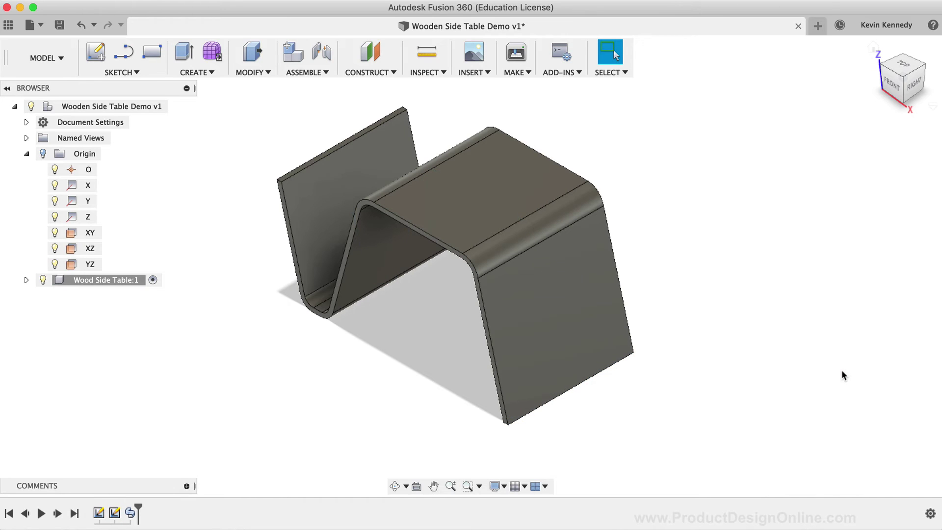
left_click(874, 49)
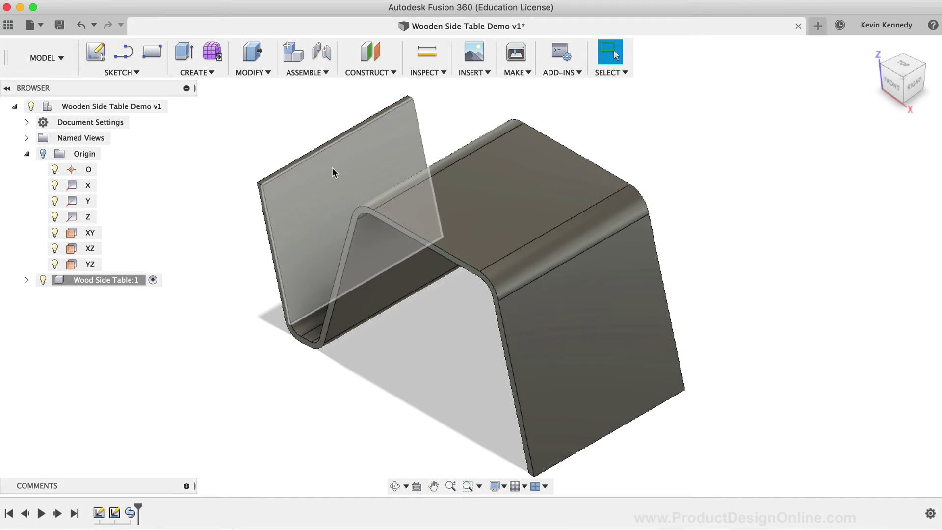
left_click(881, 70)
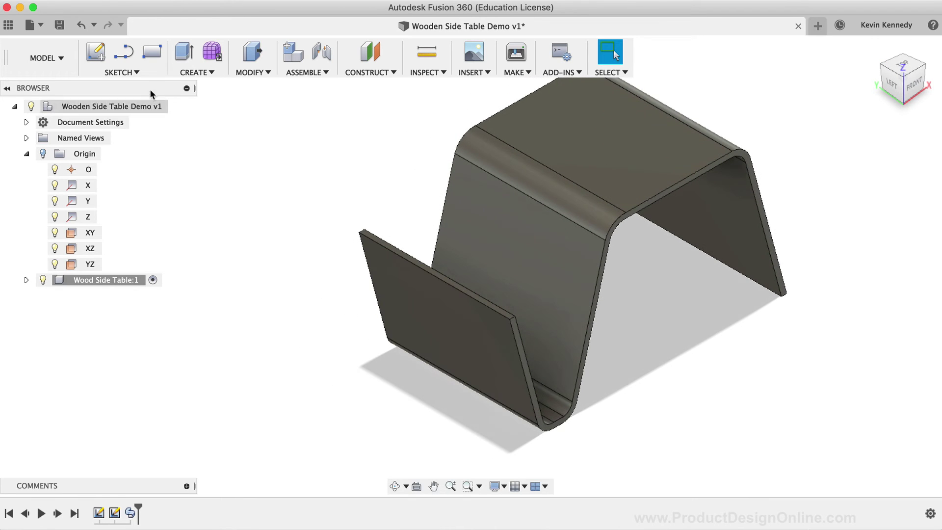
left_click(132, 73)
Start a Center Point Slot sketch on the short leg's outer face.
mouse_move(142, 185)
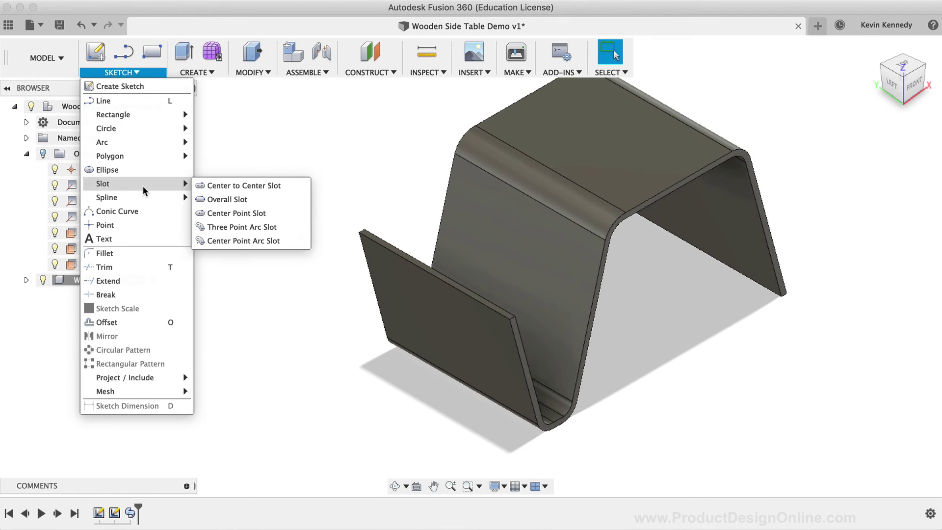
left_click(287, 213)
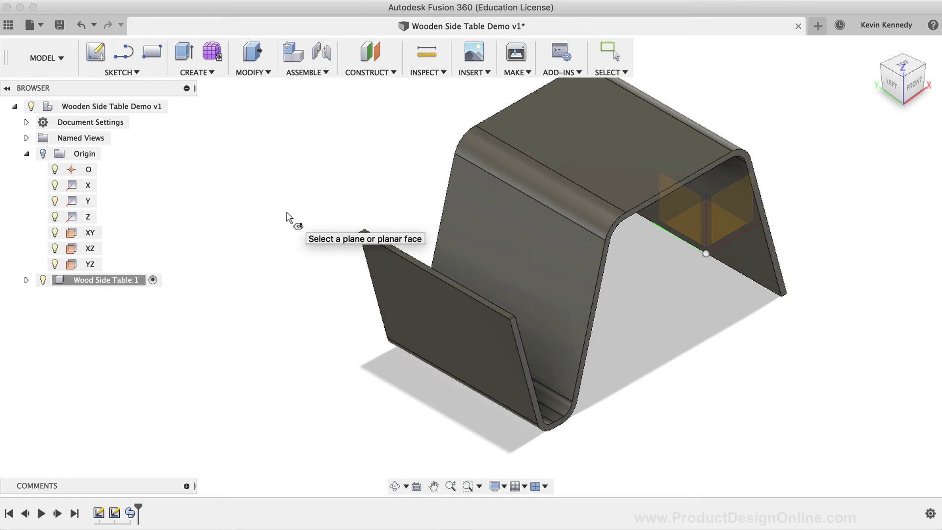
left_click(434, 318)
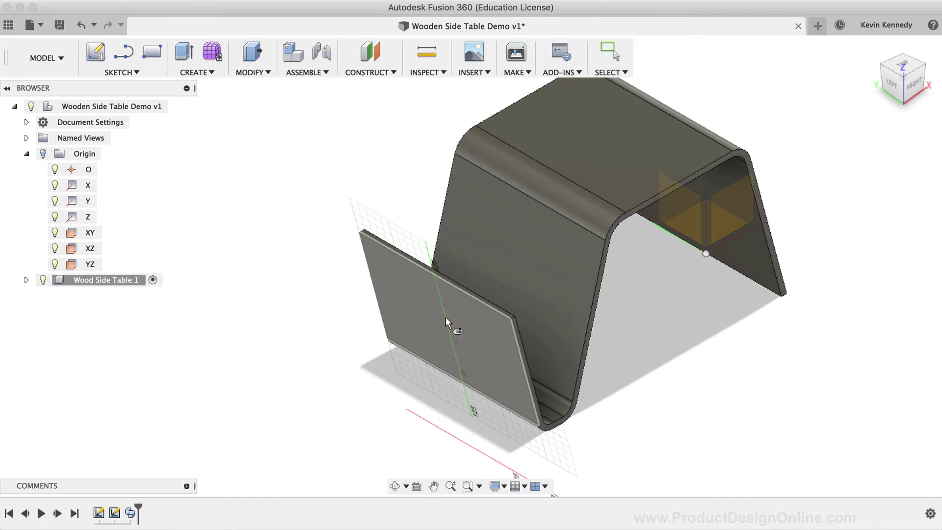
left_click(445, 316)
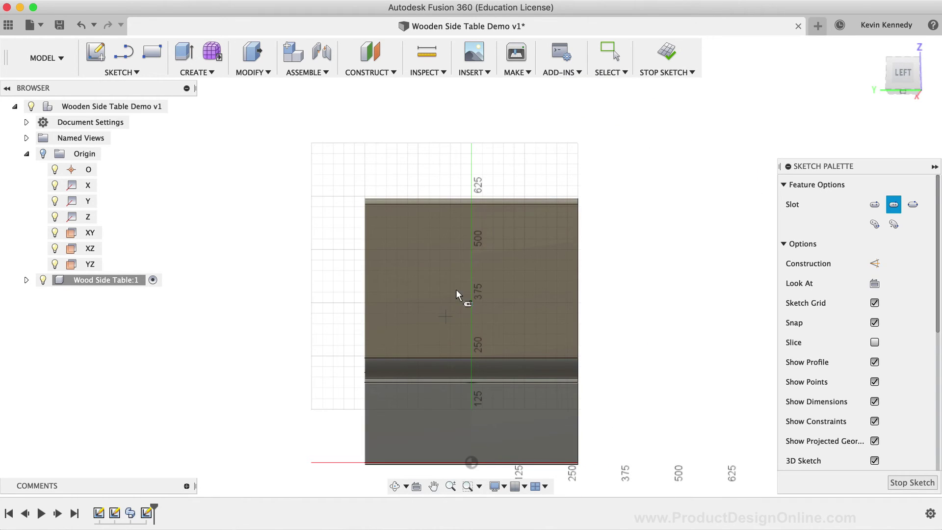
Draw the slot centred on the vertical axis, 70 mm long and 50 mm wide.
left_click(469, 252)
scroll(469, 254, "up", 5)
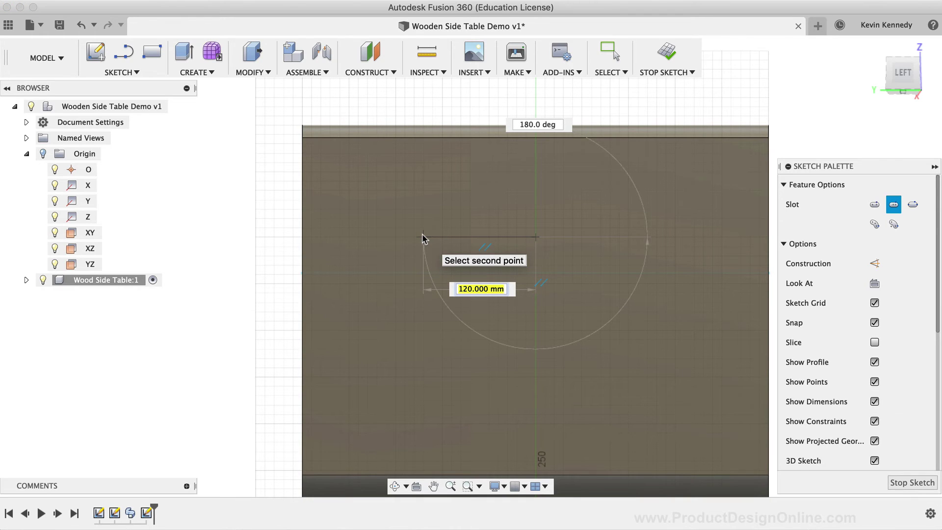
type("70")
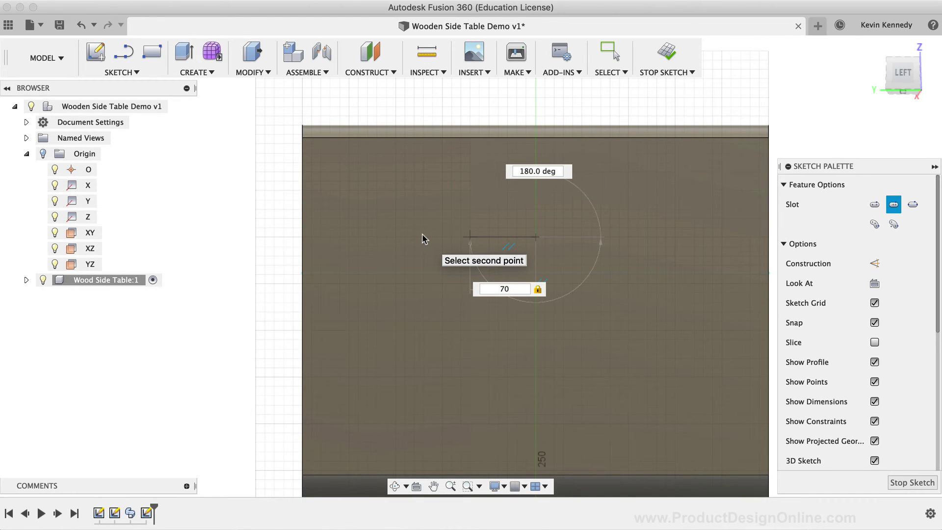
key("Tab")
left_click(422, 235)
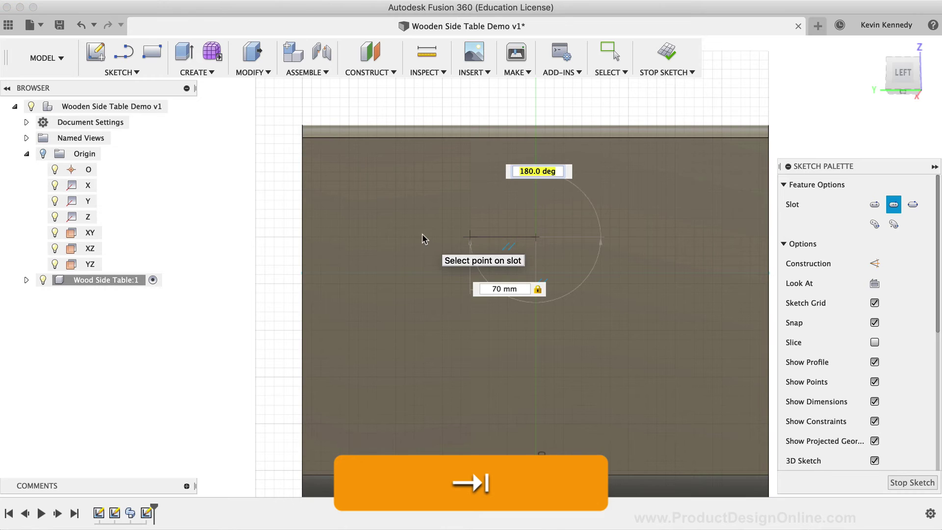
type("50")
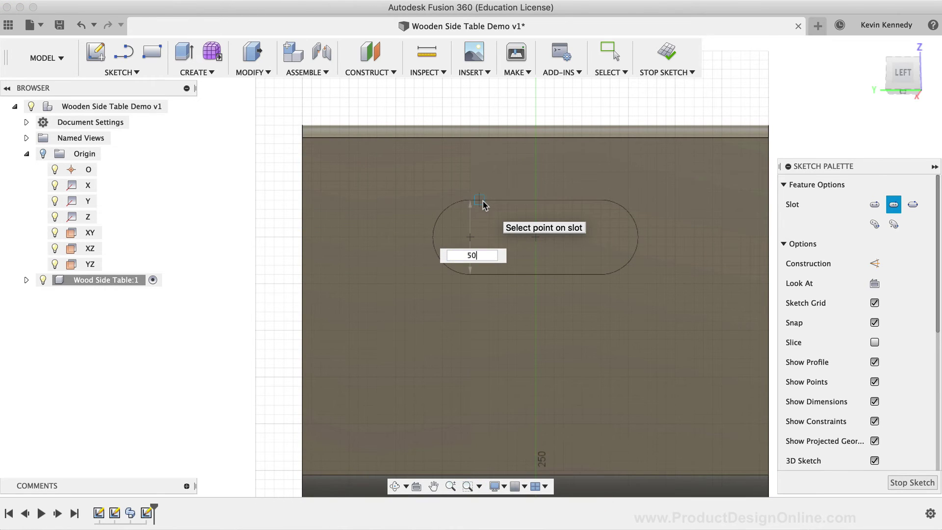
key("Tab")
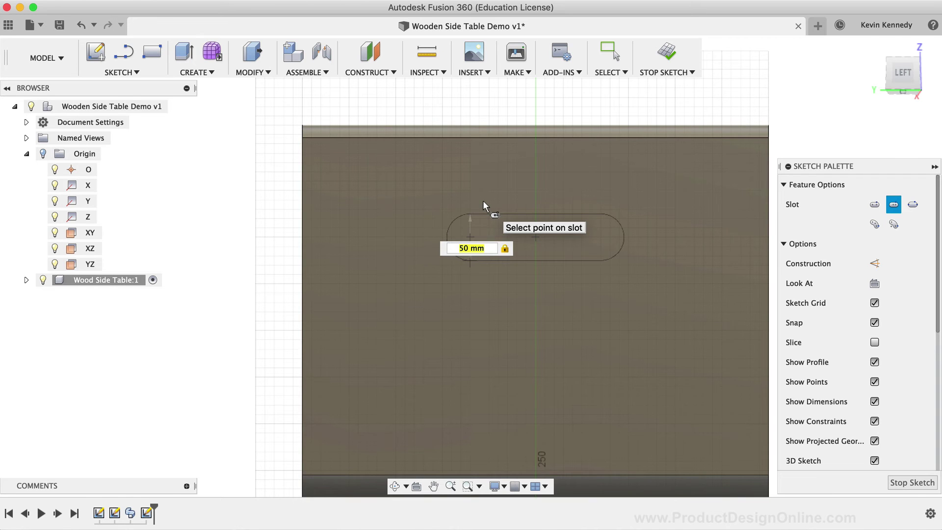
left_click(483, 200)
scroll(419, 182, "right", 5)
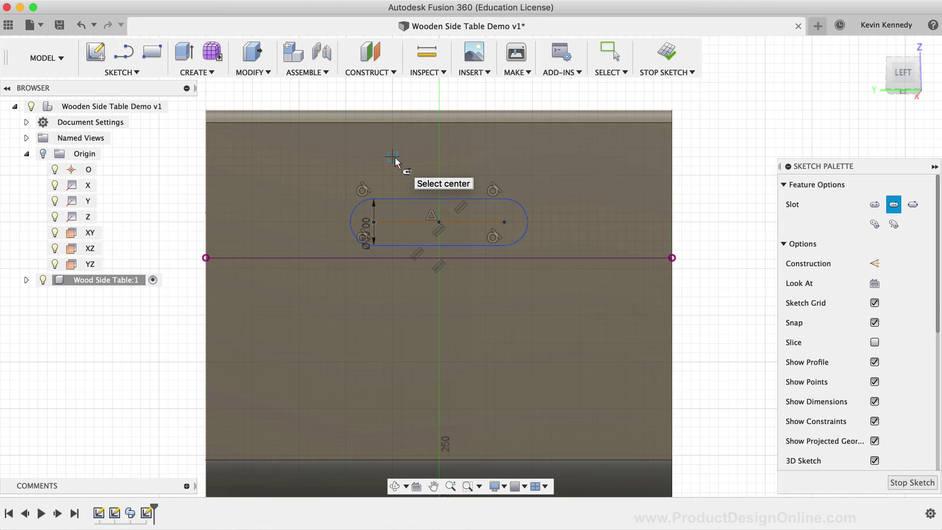
Extrude the slot profile as a Cut into the side board.
key("e")
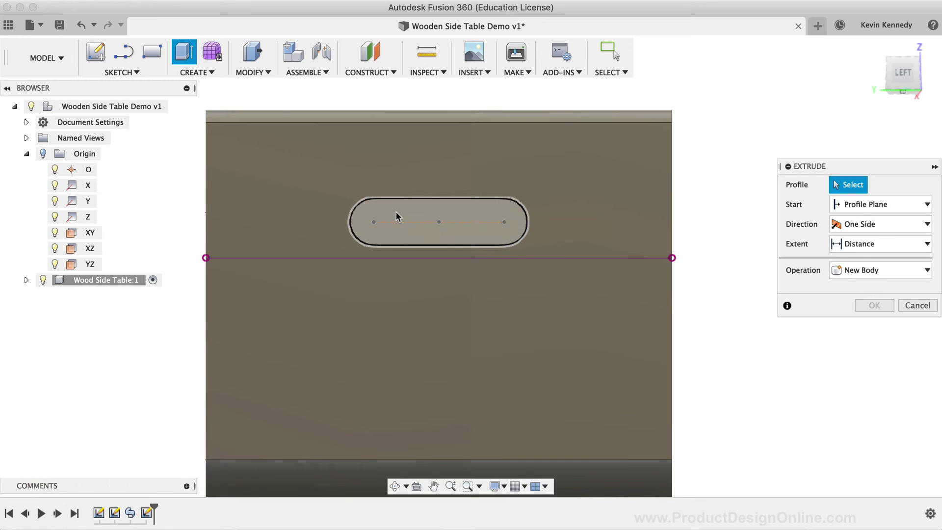
left_click(396, 212)
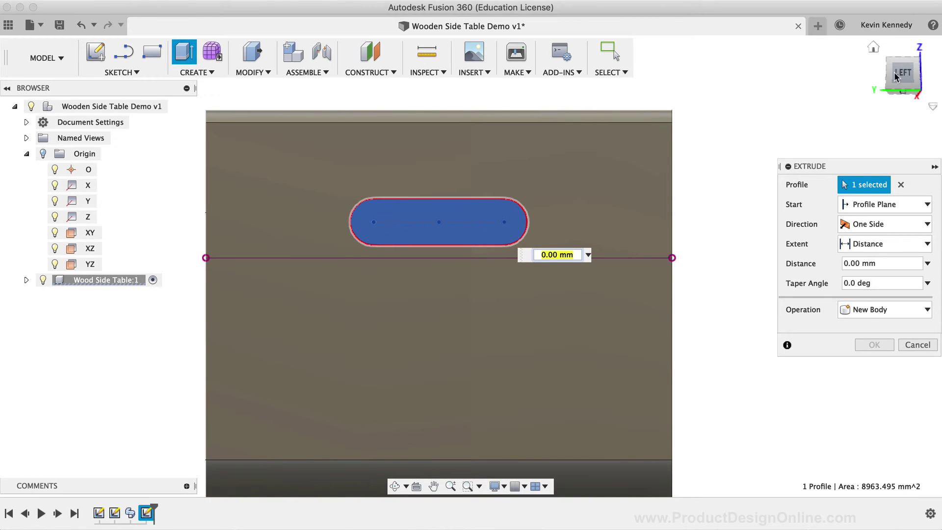
middle_click_drag(472, 258, 436, 225, "shift")
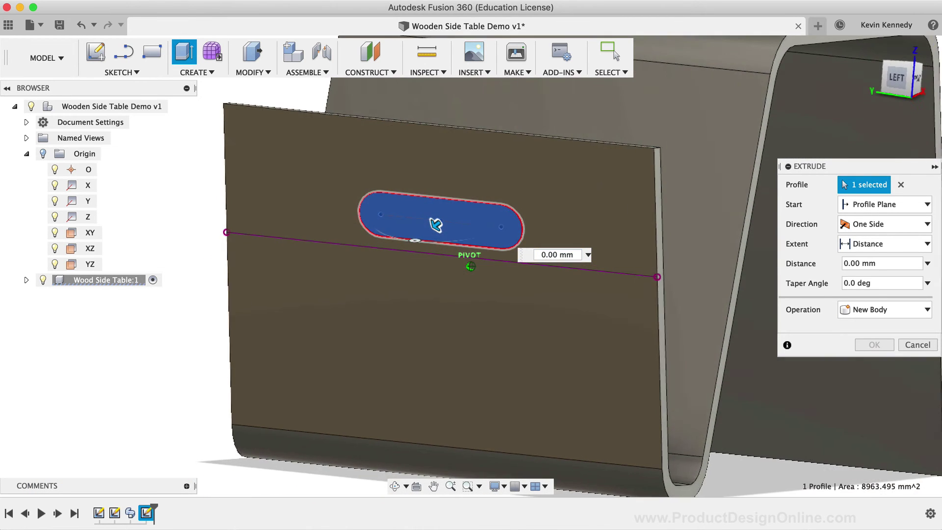
left_click(880, 309)
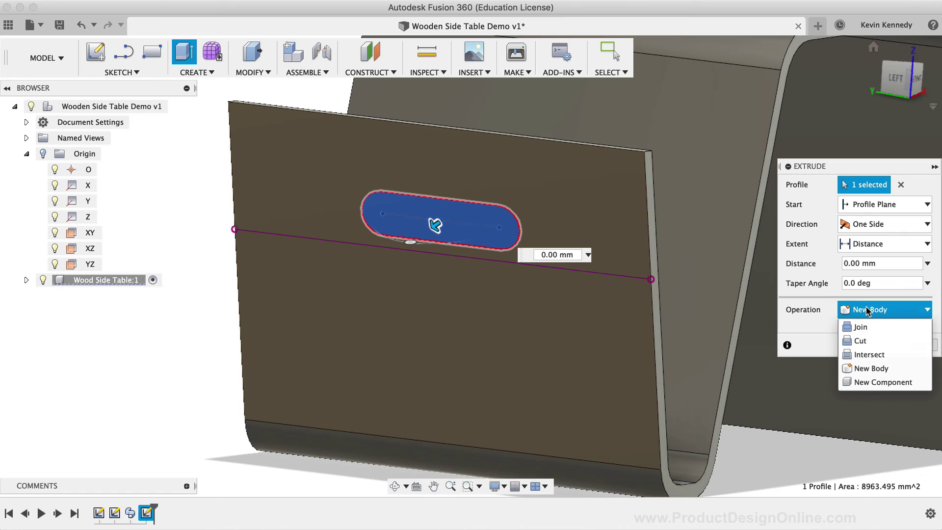
left_click(862, 341)
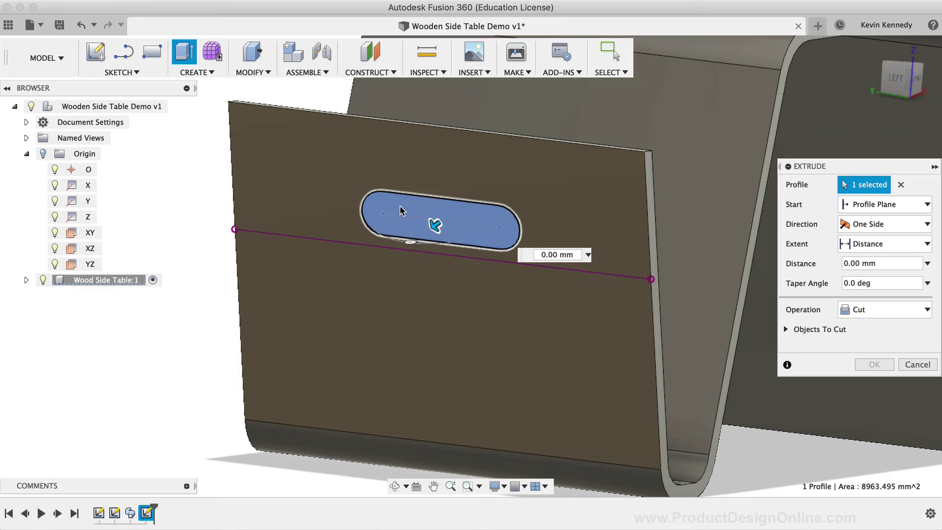
left_click_drag(435, 225, 443, 226)
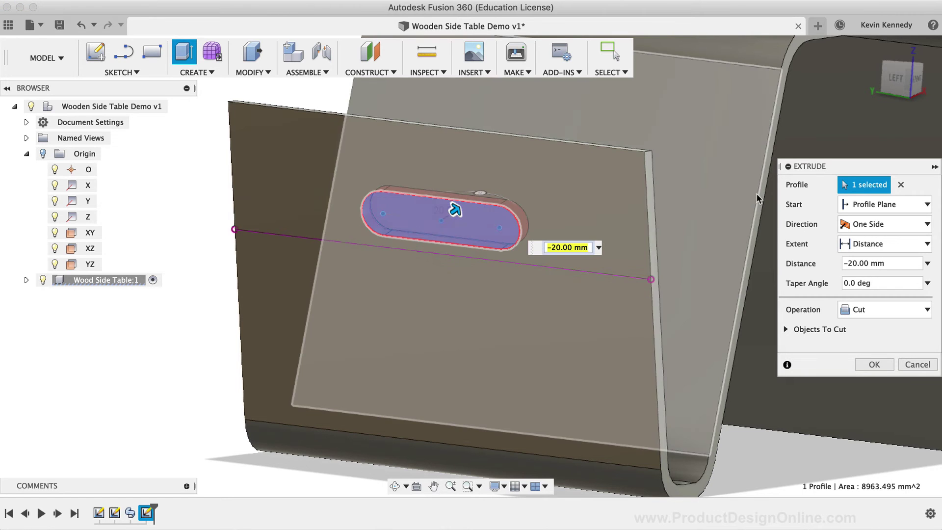
Set the cut extent To Object at the board's far face and apply it.
middle_click_drag(452, 207, 538, 186, "shift")
left_click(859, 244)
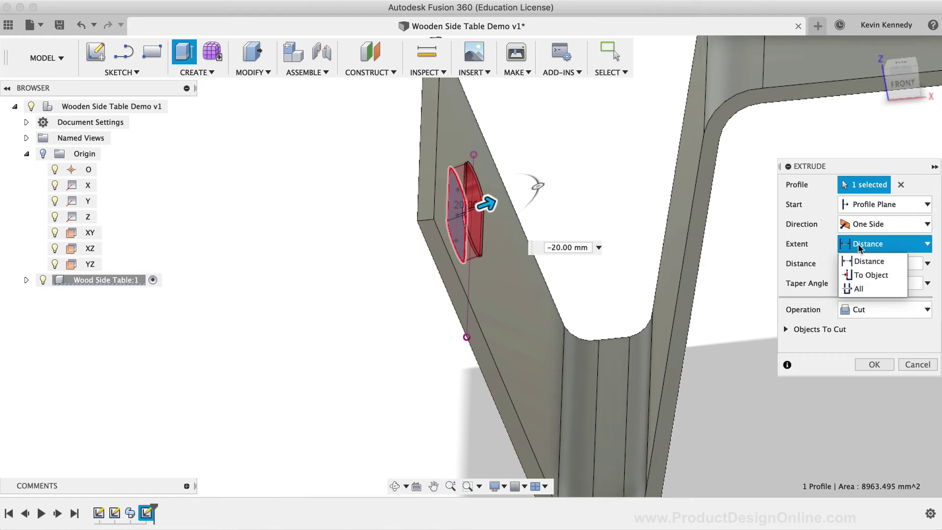
left_click(861, 275)
middle_click_drag(851, 113, 402, 265, "shift")
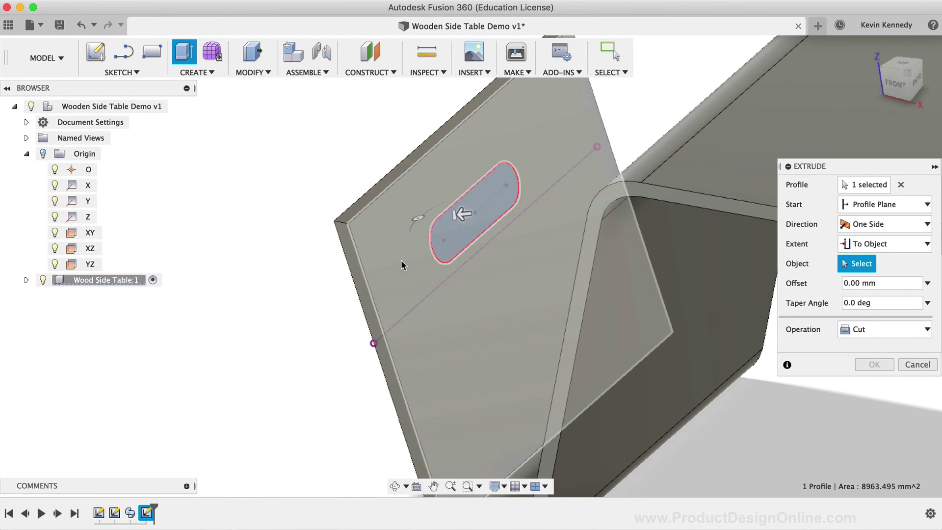
left_click(390, 255)
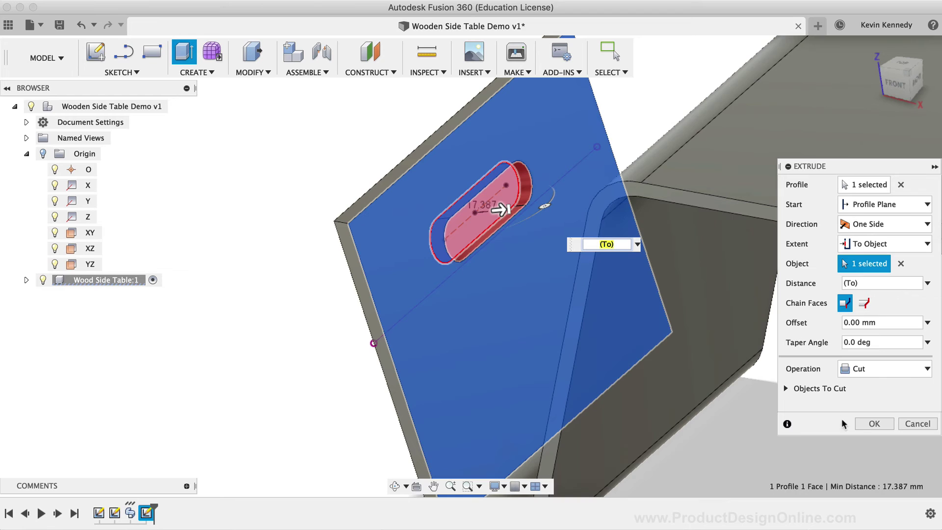
left_click(874, 424)
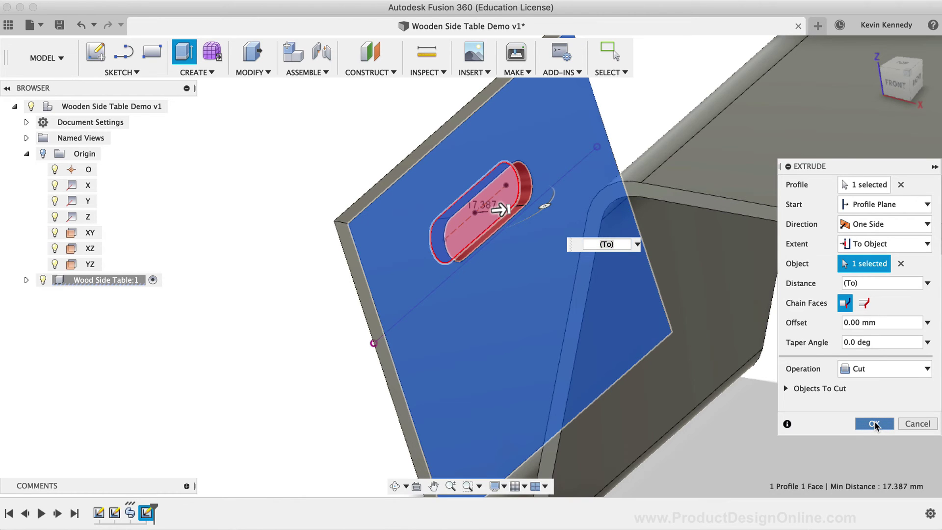
left_click(875, 424)
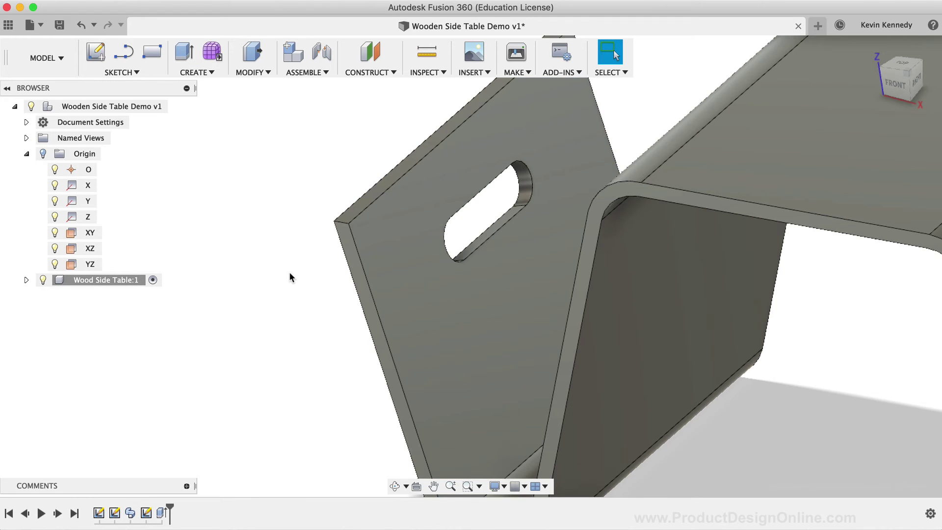
key("F6")
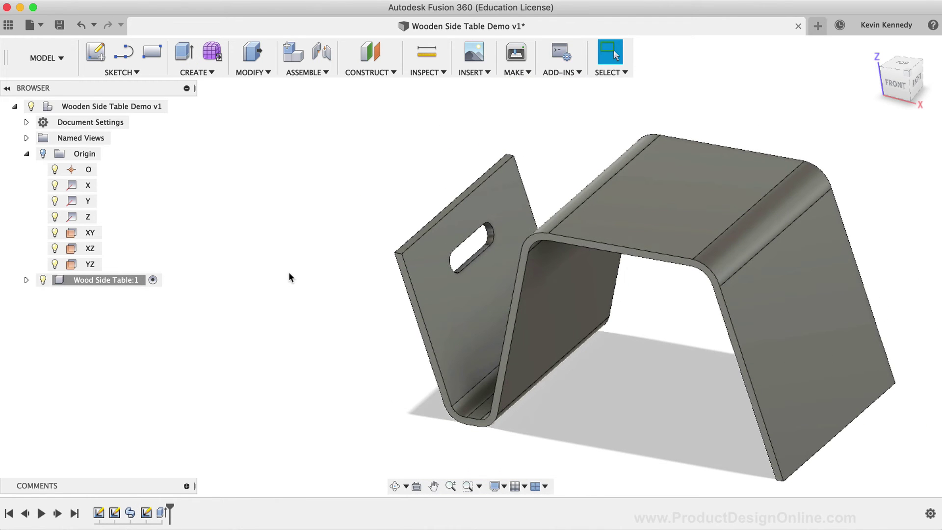
left_click(873, 49)
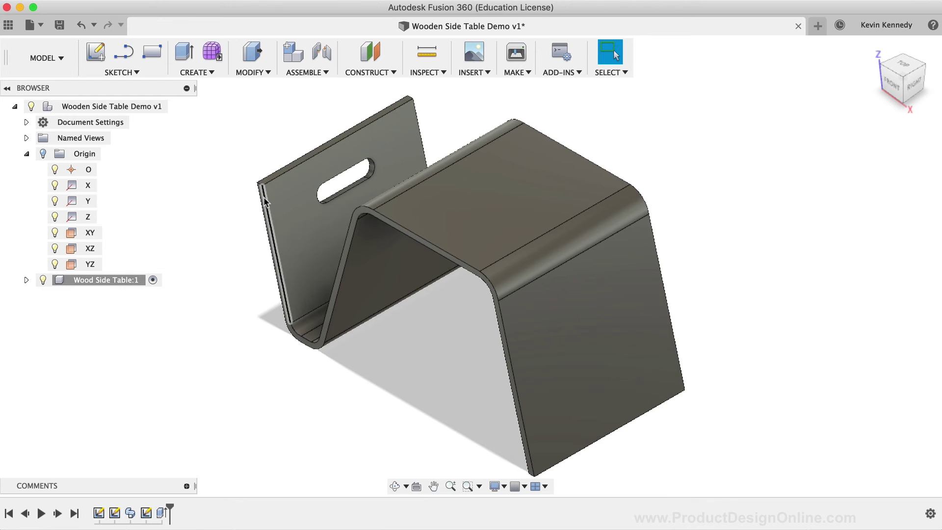
Start a fillet and select the four corner edges of the end boards.
key("f")
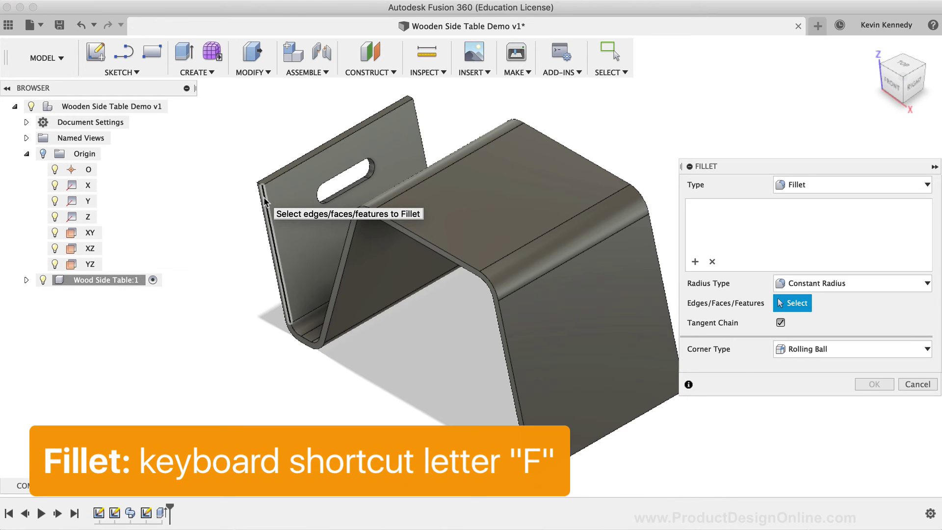
left_click(881, 69)
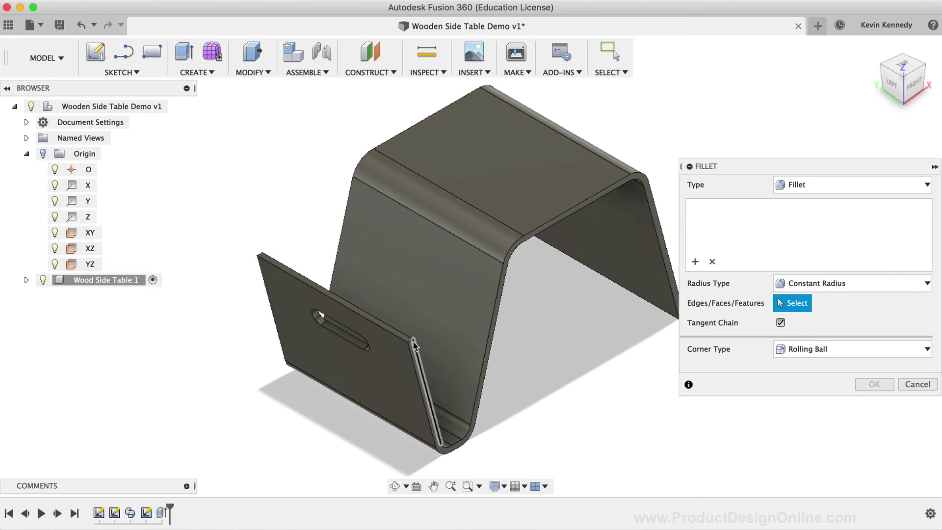
left_click(409, 345)
scroll(393, 383, "up", 5)
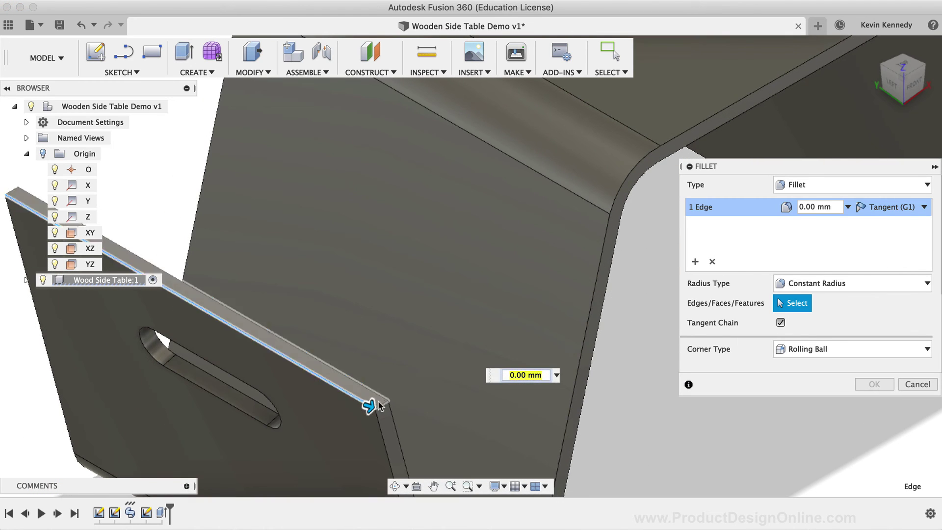
scroll(348, 395, "down", 5)
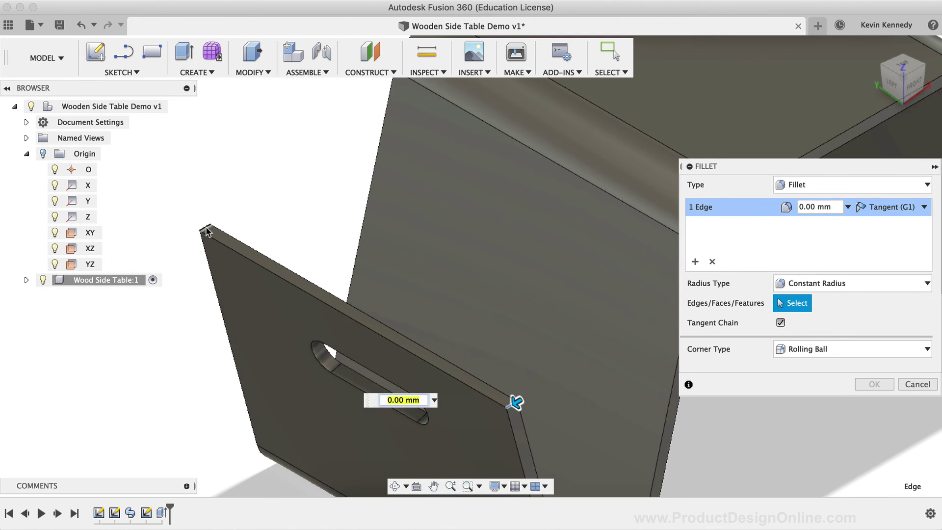
left_click(206, 228)
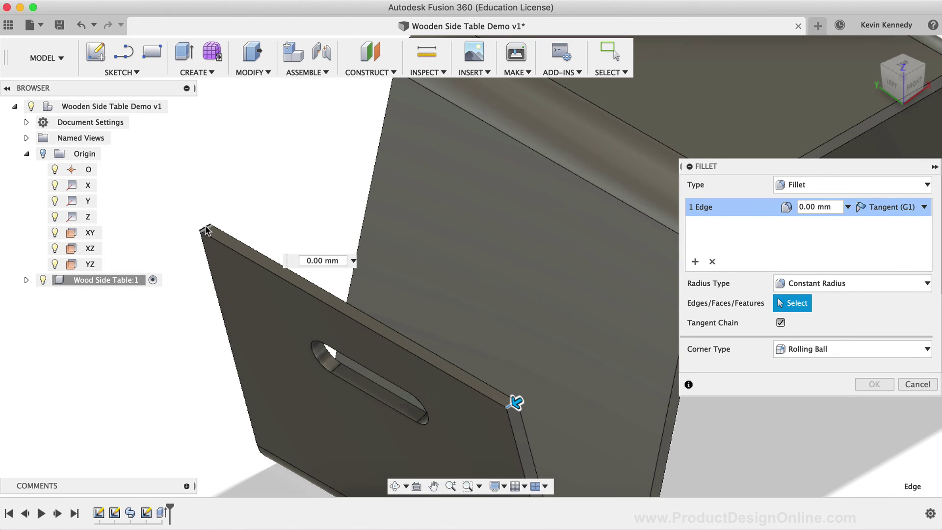
mouse_move(929, 134)
middle_mouse_down("shift")
mouse_move(357, 315)
mouse_move(469, 374)
mouse_move(678, 26)
mouse_move(588, 167)
mouse_move(774, 444)
mouse_move(601, 181)
middle_mouse_up("shift")
left_click(586, 179)
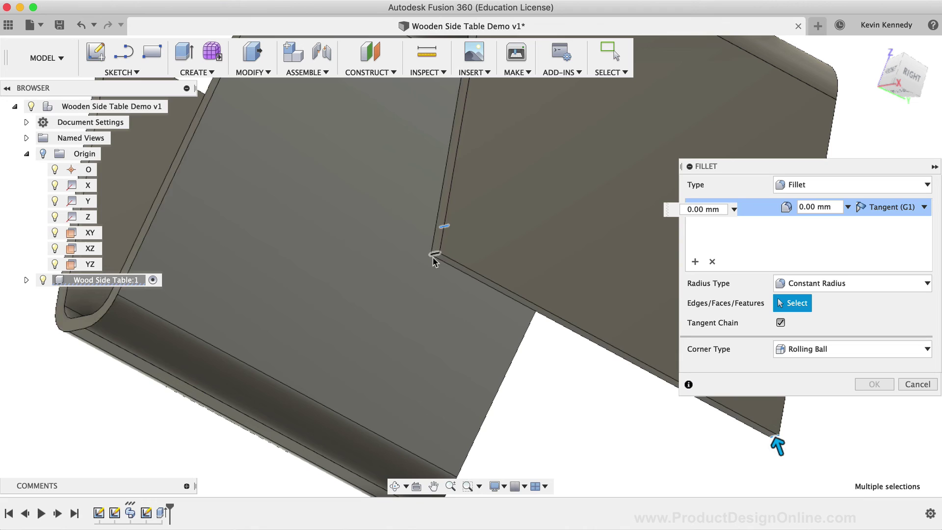
left_click(433, 254)
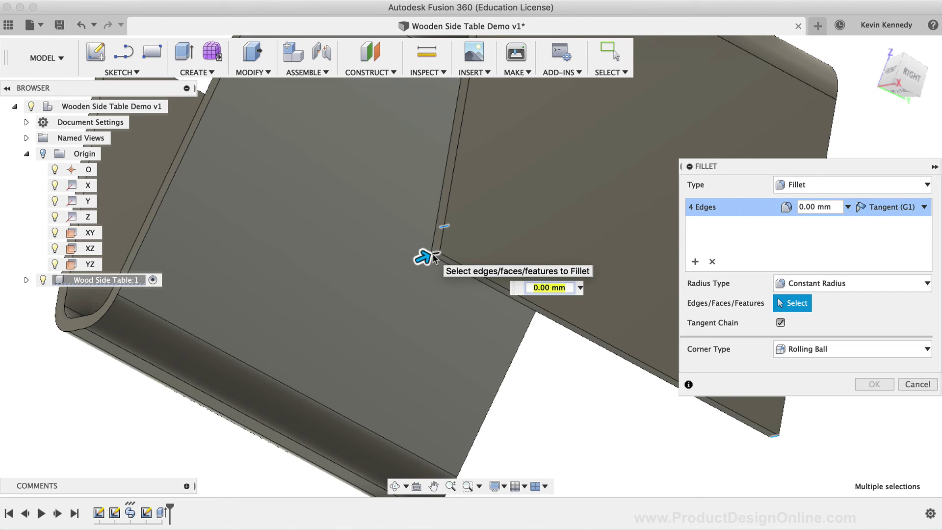
Apply the fillet with a 35 mm radius and fit the table in view.
type("35")
key("Return")
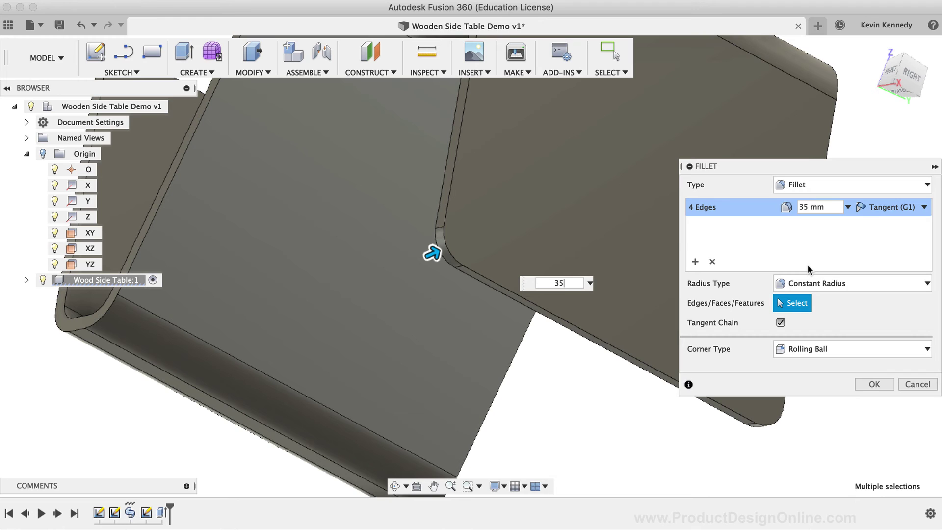
left_click(874, 384)
key("F6")
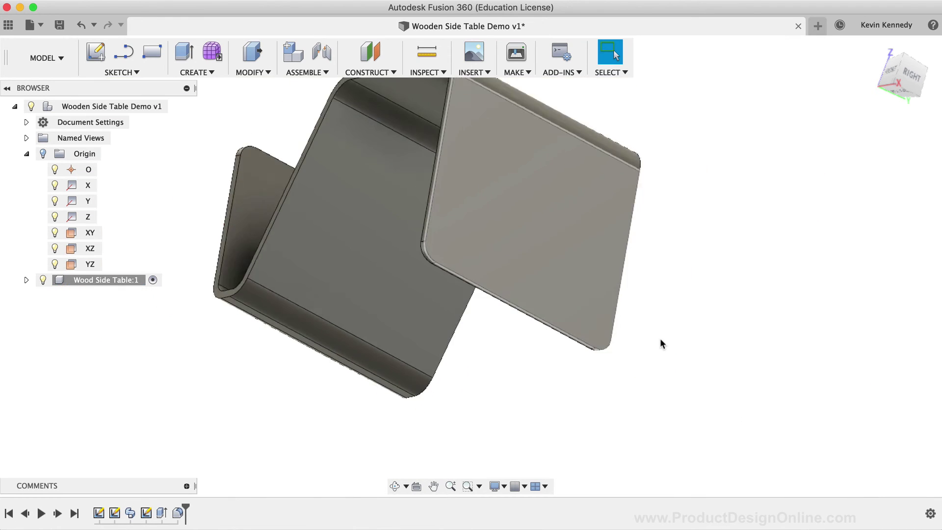
Repeat the Fillet command from the right-click menu on the isometric table, leaving edges unselected.
left_click(907, 62)
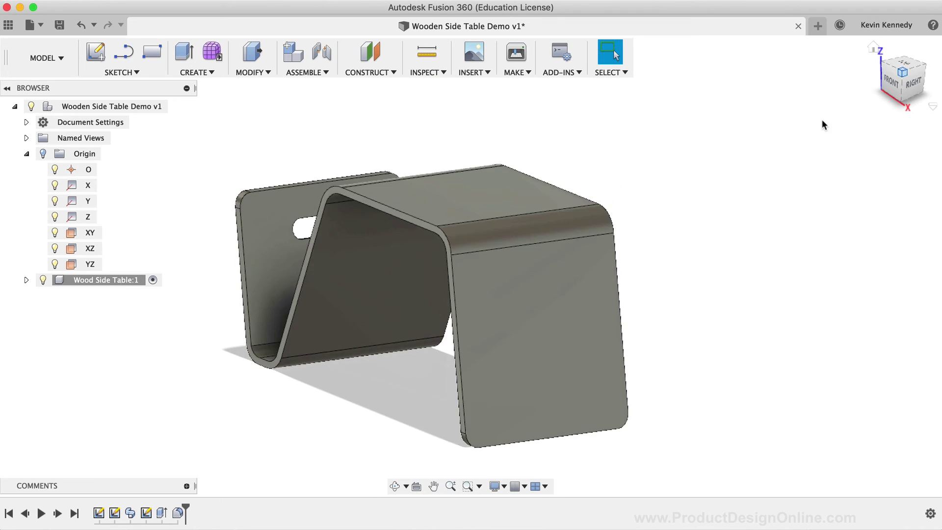
right_click(710, 196)
left_click(710, 164)
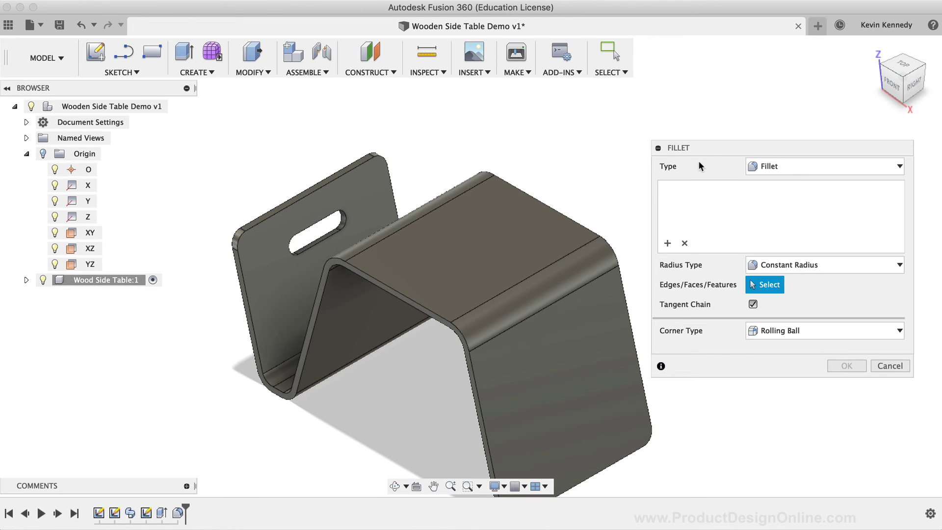
scroll(487, 266, "down", 2)
scroll(487, 266, "down", 3)
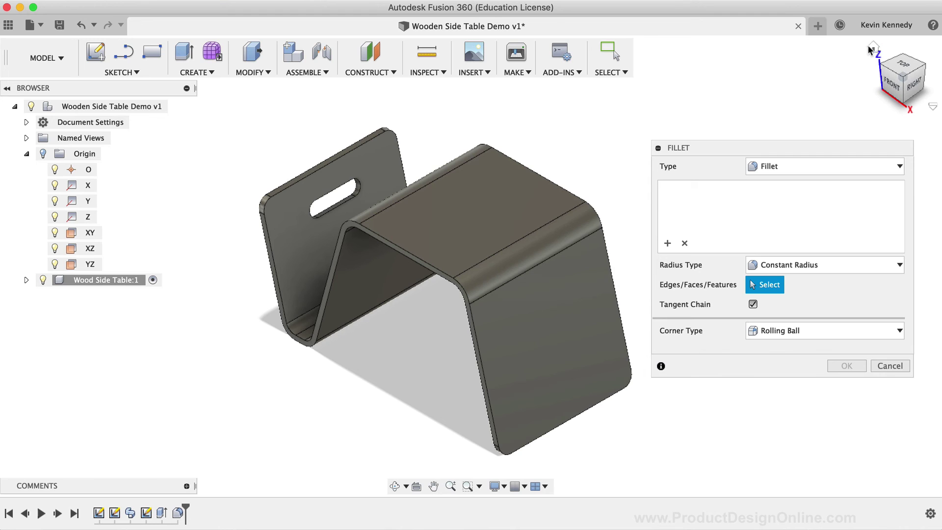
left_click(872, 49)
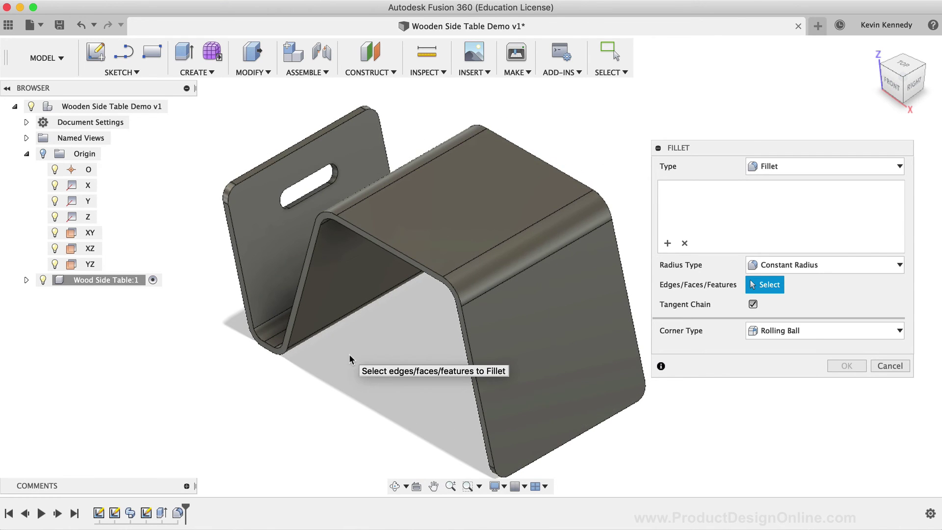
scroll(348, 359, "down", 2)
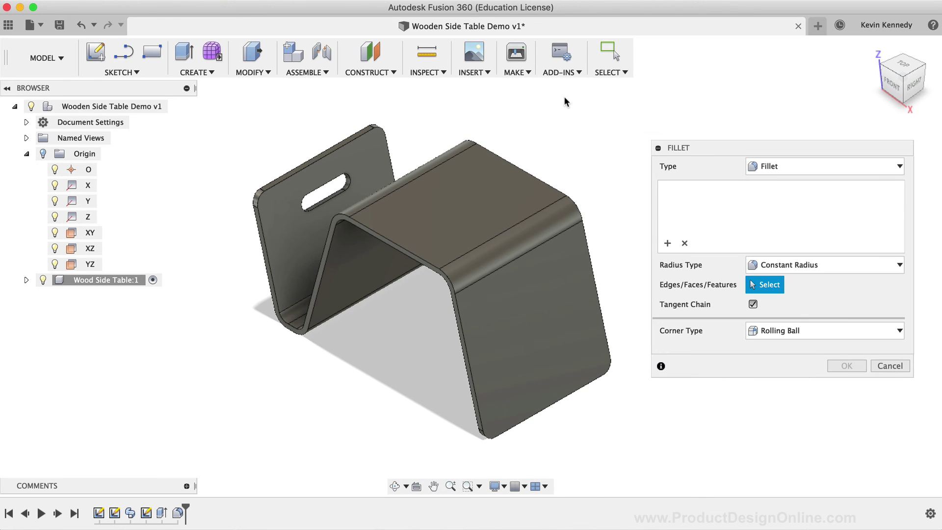
left_click(602, 73)
Set Selection Priority to Edge and window-select every edge of the table.
left_click(607, 71)
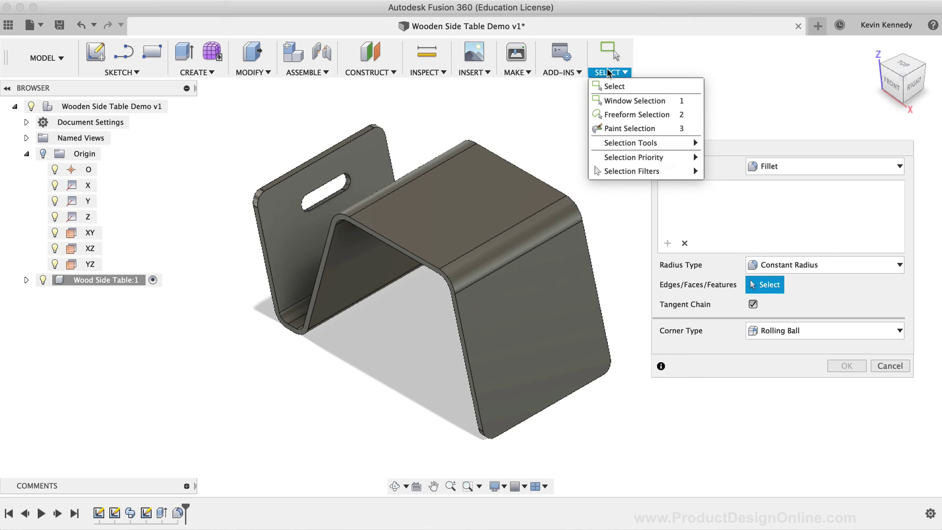
mouse_move(619, 157)
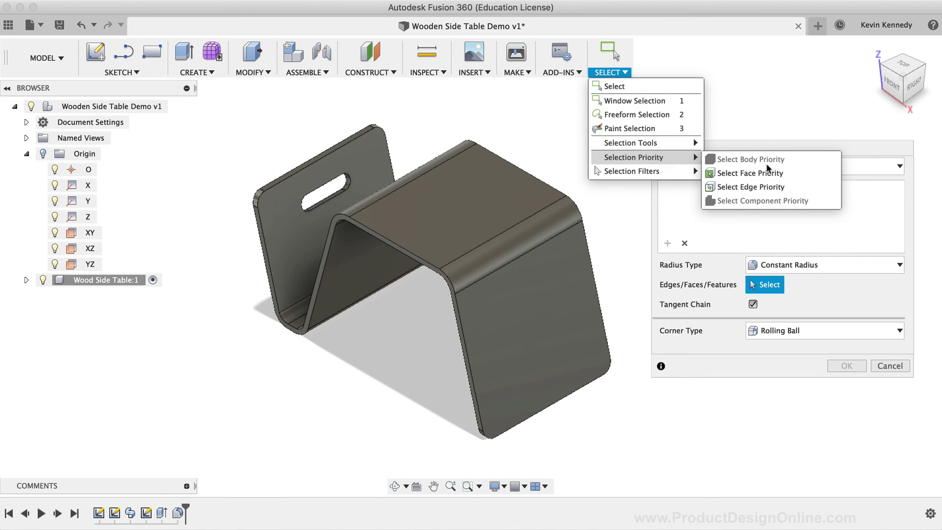
left_click(776, 187)
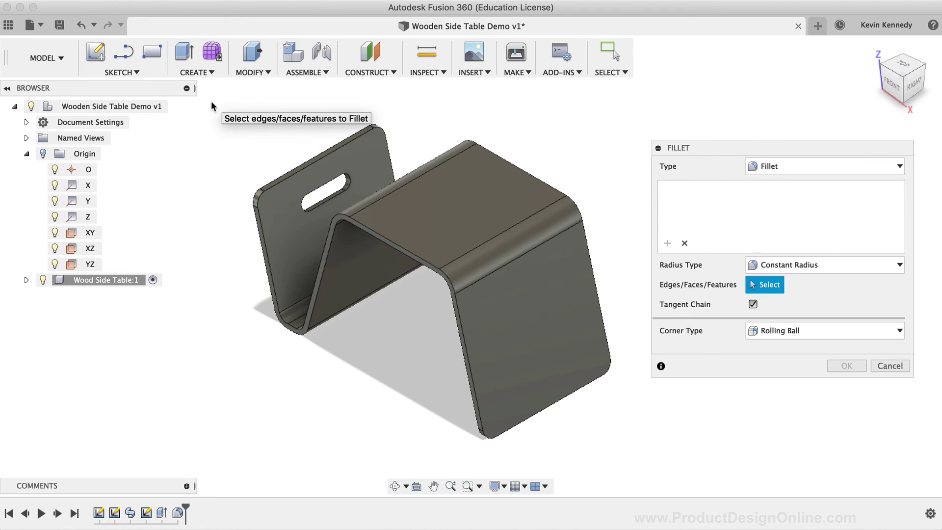
left_click_drag(211, 102, 631, 457)
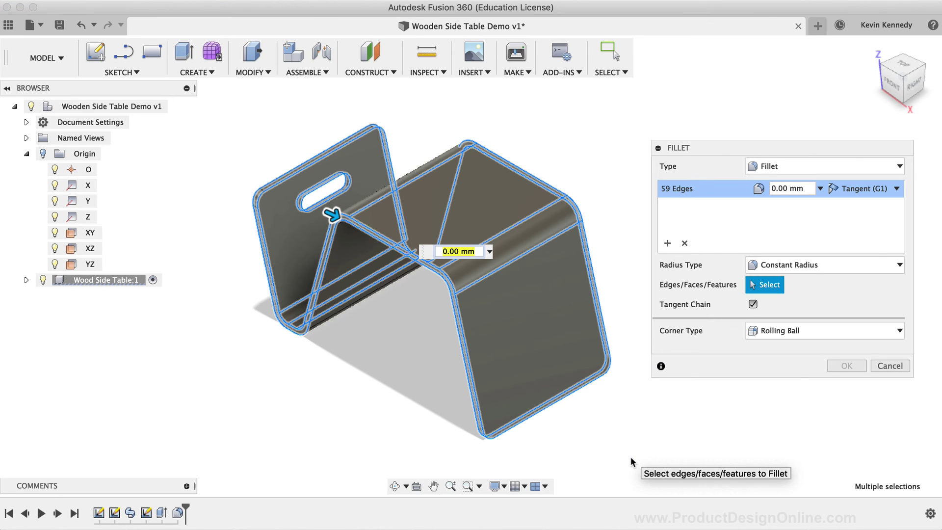
Deselect the fold-crease edges so the folds stay sharp.
left_click(882, 68)
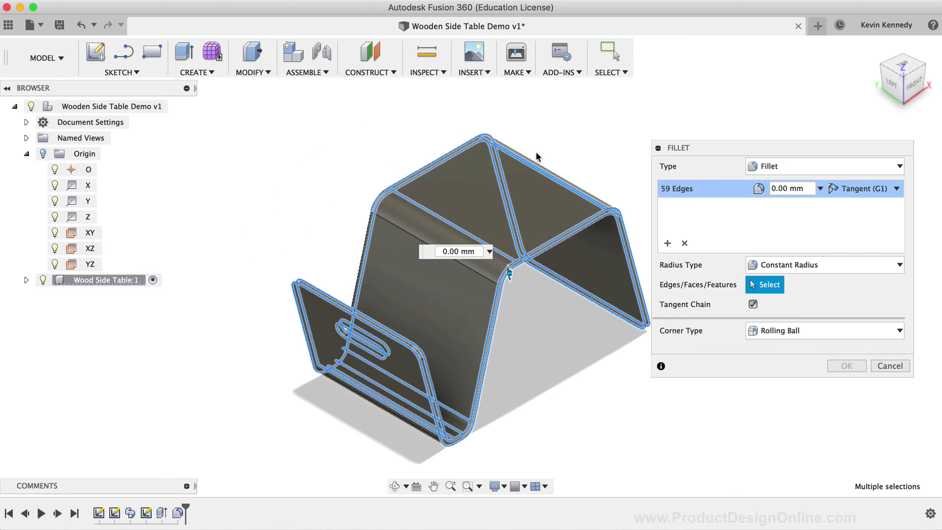
left_click(451, 231)
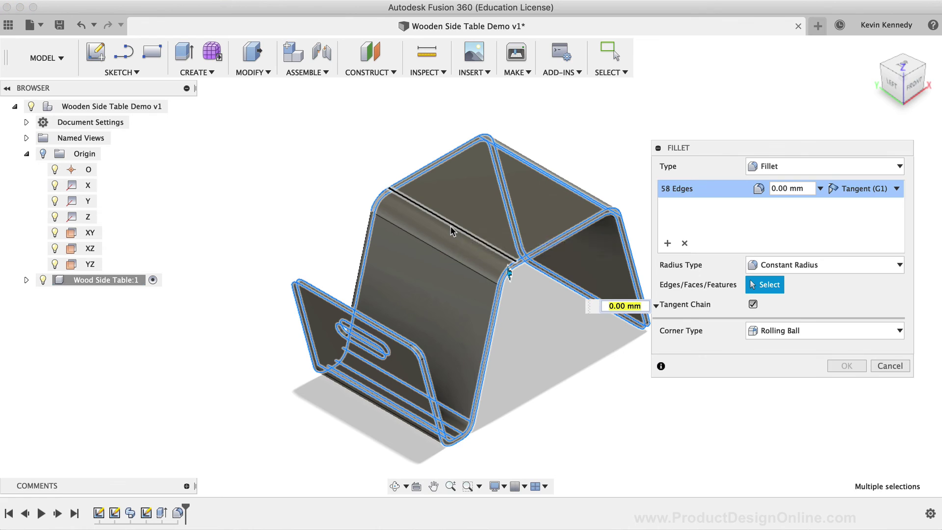
left_click(524, 172)
left_click(456, 405)
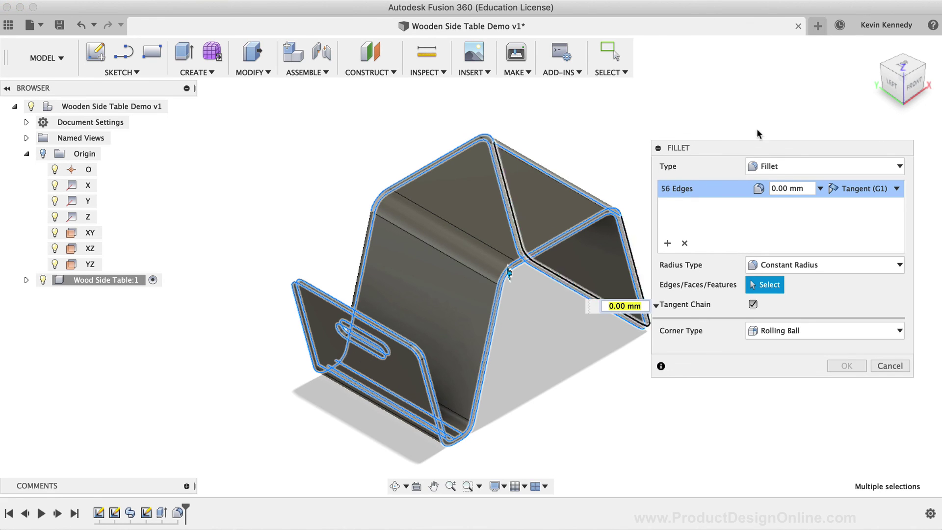
middle_click_drag(508, 273, 417, 275, "shift")
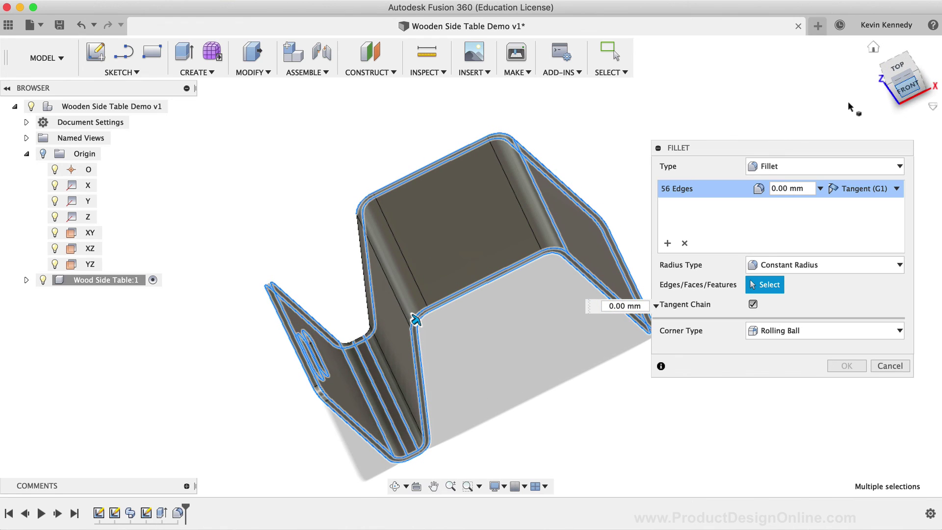
left_click(361, 392)
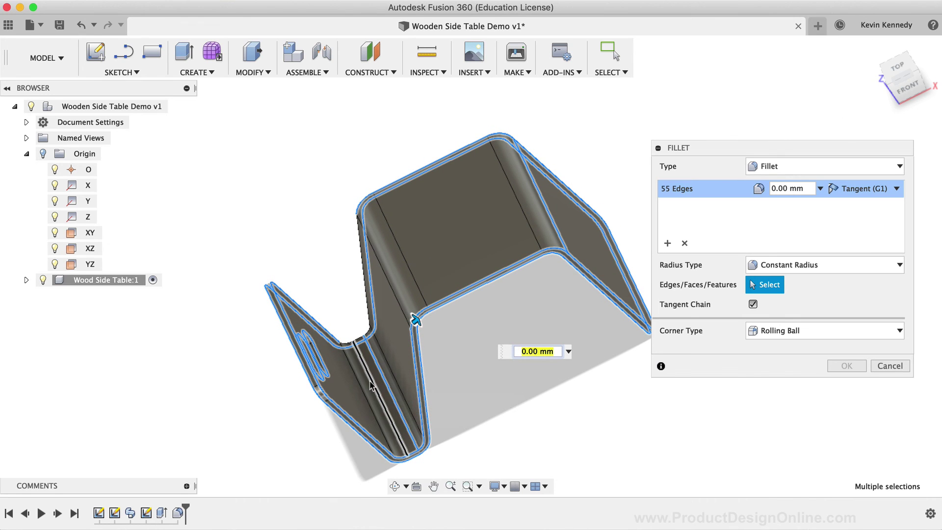
left_click(376, 384)
left_click(381, 377)
left_click(381, 377)
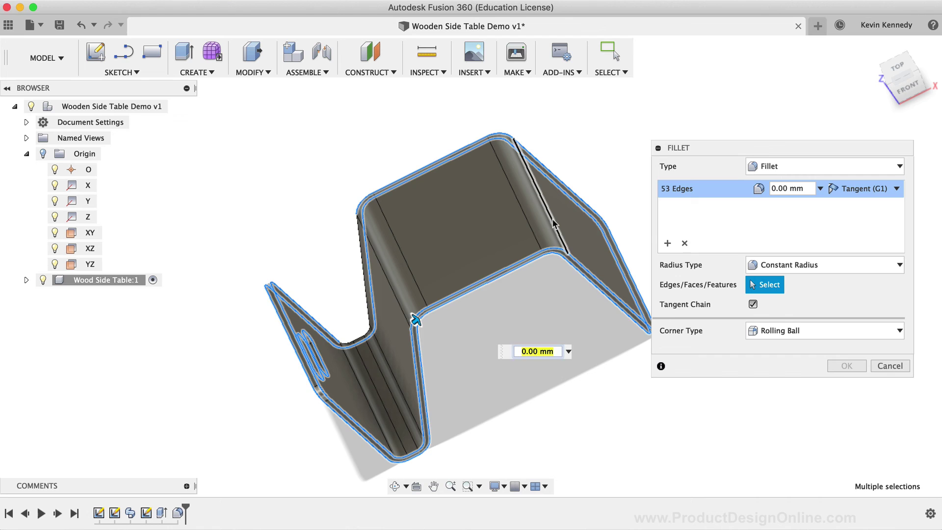
mouse_move(416, 319)
middle_mouse_down("shift")
mouse_move(353, 253)
mouse_move(302, 239)
mouse_move(391, 242)
mouse_move(515, 200)
mouse_move(518, 151)
mouse_move(540, 138)
middle_mouse_up("shift")
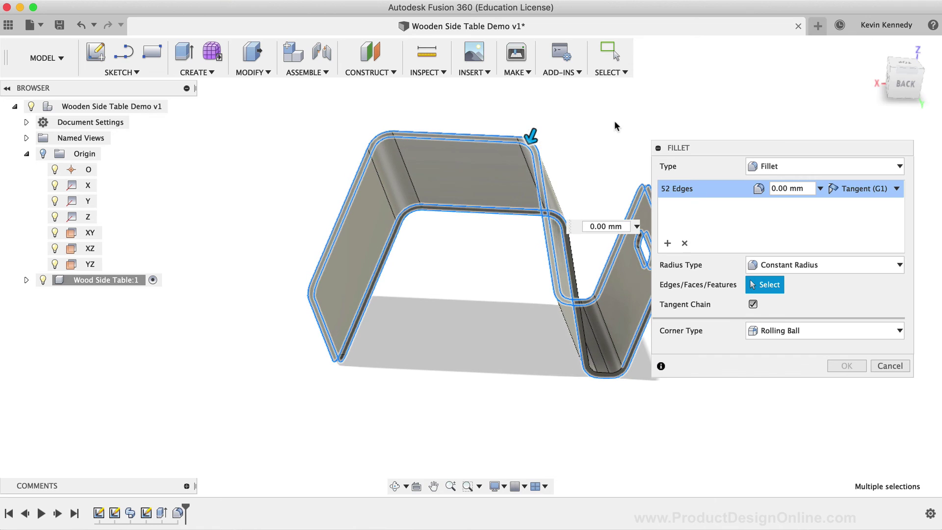
middle_click_drag(916, 87, 542, 218, "shift")
Add the missed and bottom edges, then apply the fillet at 5 mm.
left_click(519, 267)
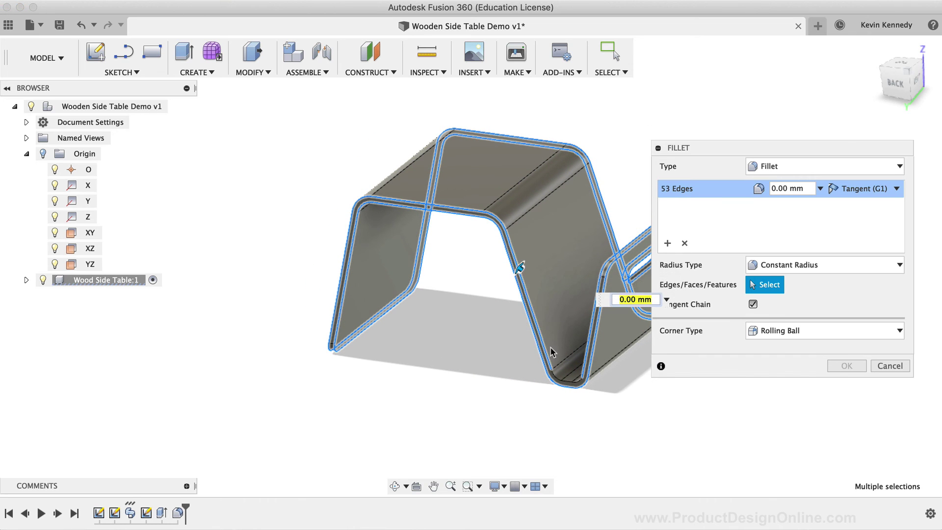
scroll(591, 405, "up", 3)
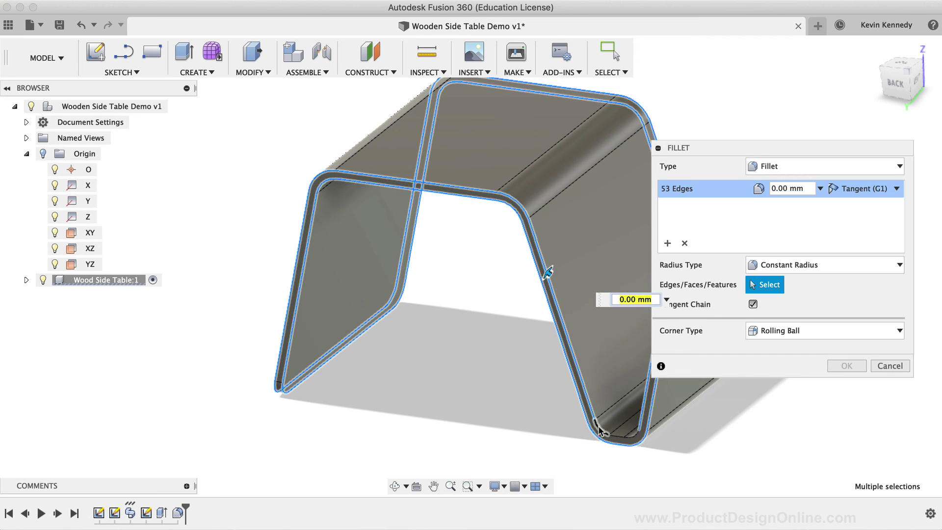
left_click(600, 424)
left_click(622, 435)
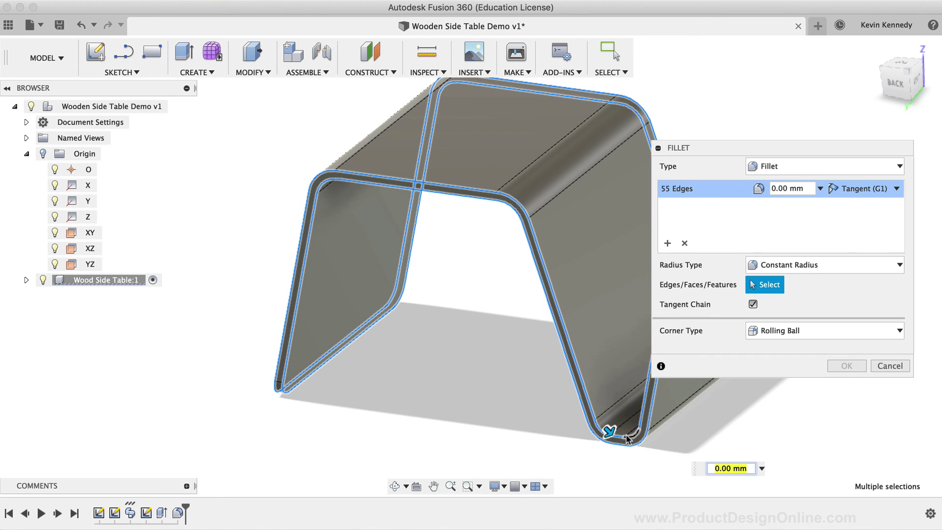
left_click(627, 437)
left_click_drag(898, 79, 909, 81)
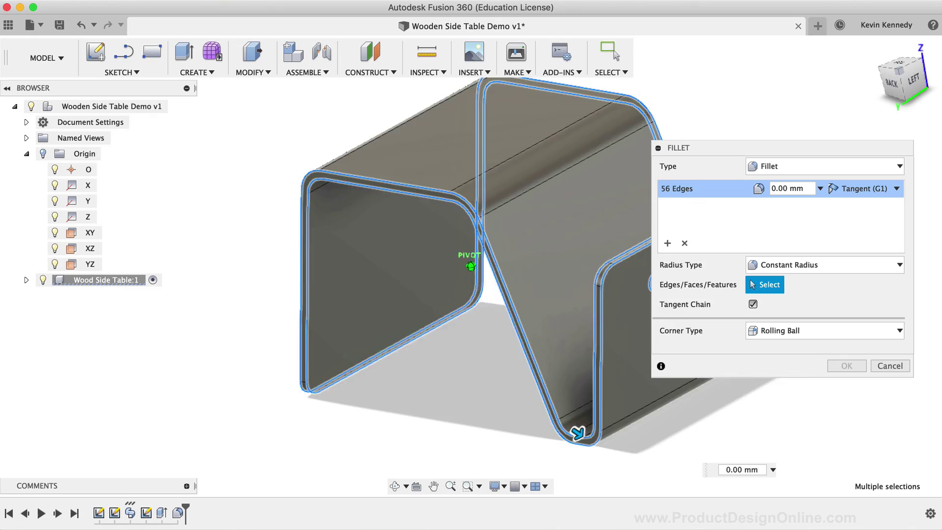
mouse_move(471, 266)
middle_mouse_down("shift")
mouse_move(569, 270)
mouse_move(598, 260)
mouse_move(618, 241)
mouse_move(572, 204)
middle_mouse_up("shift")
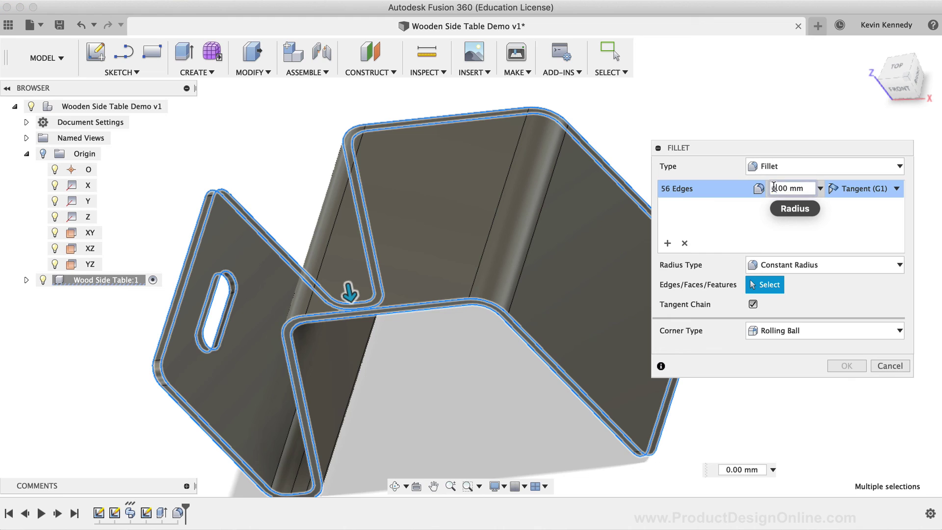
left_click_drag(773, 188, 769, 190)
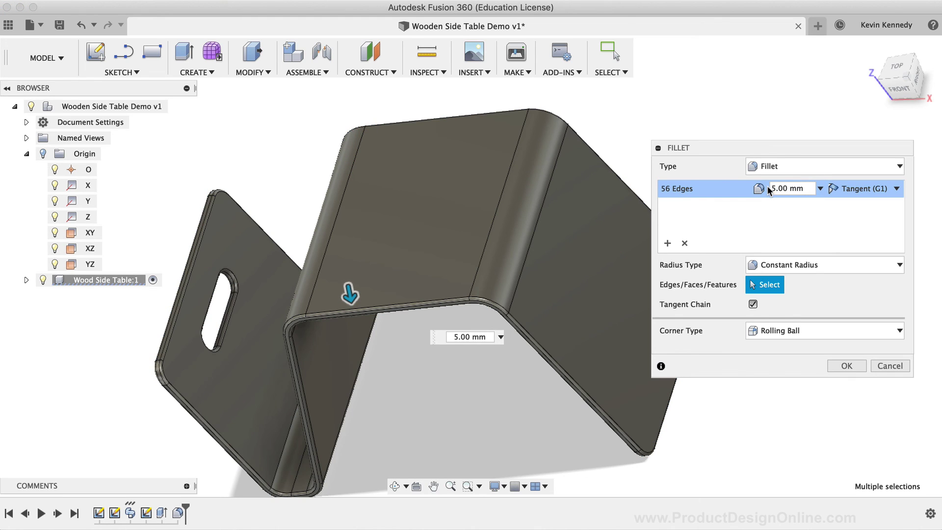
left_click(833, 365)
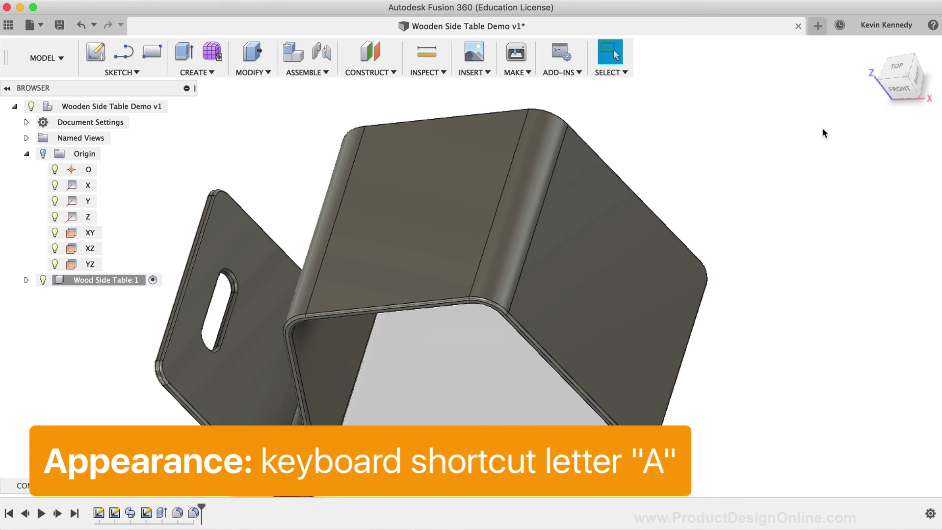
Search the appearance library for wood and apply Bamboo Light - Semigloss to the table body.
key("a")
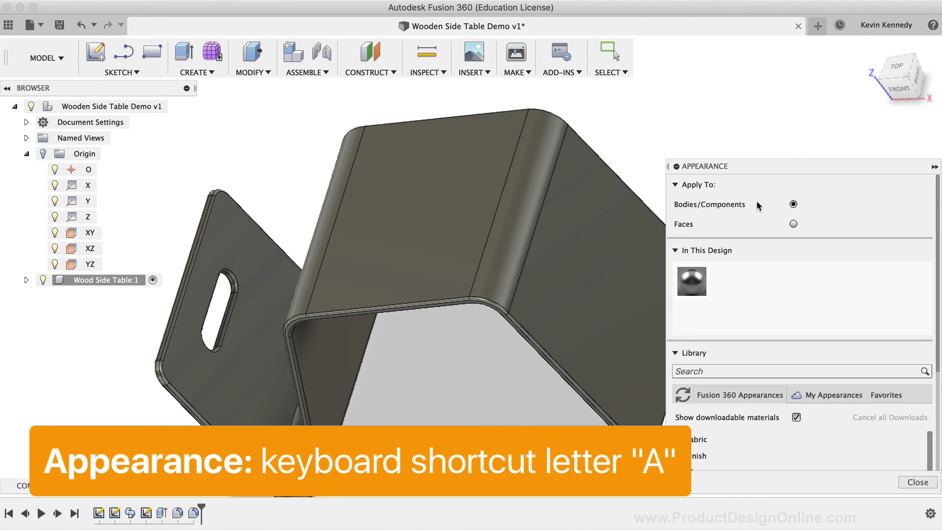
left_click_drag(746, 169, 733, 83)
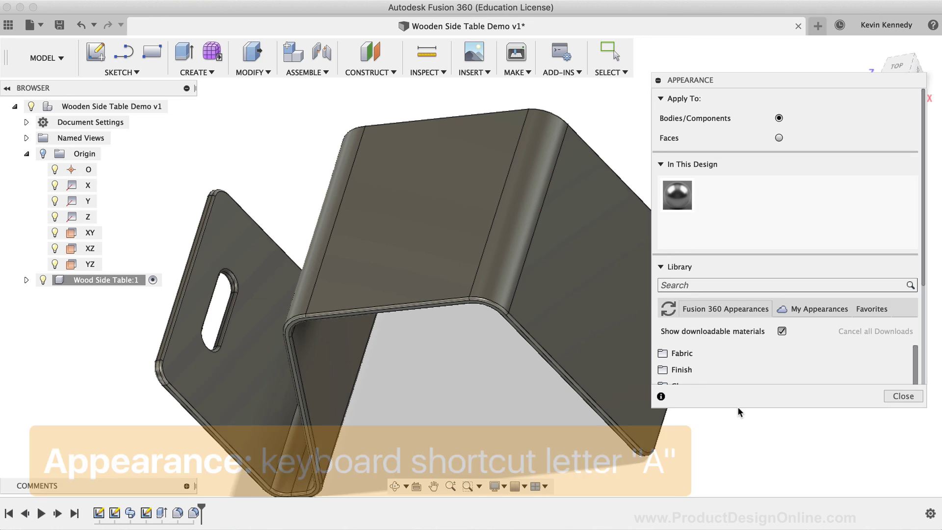
left_click(691, 286)
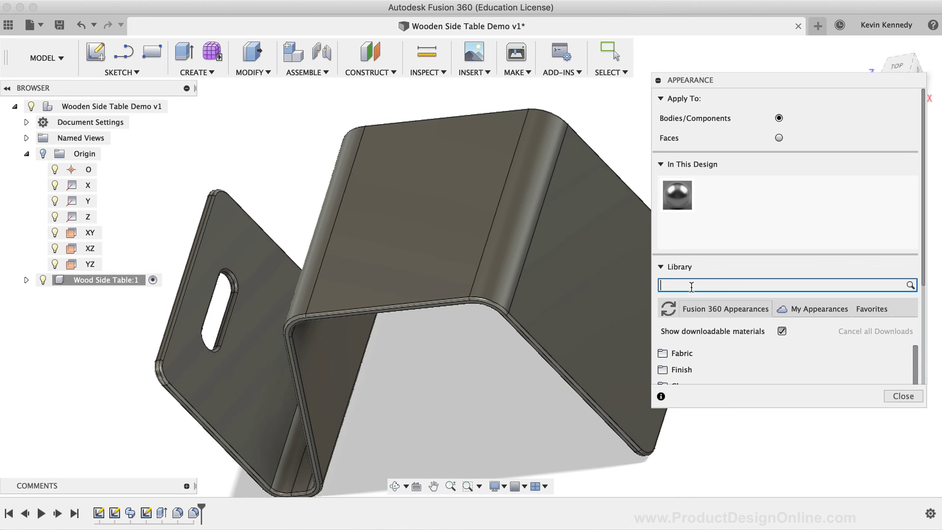
key("Return")
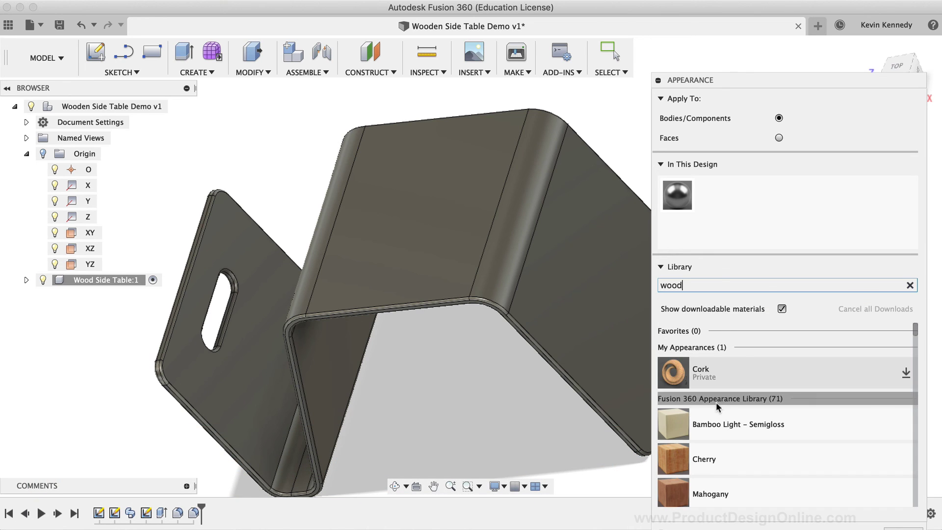
left_click_drag(740, 423, 451, 233)
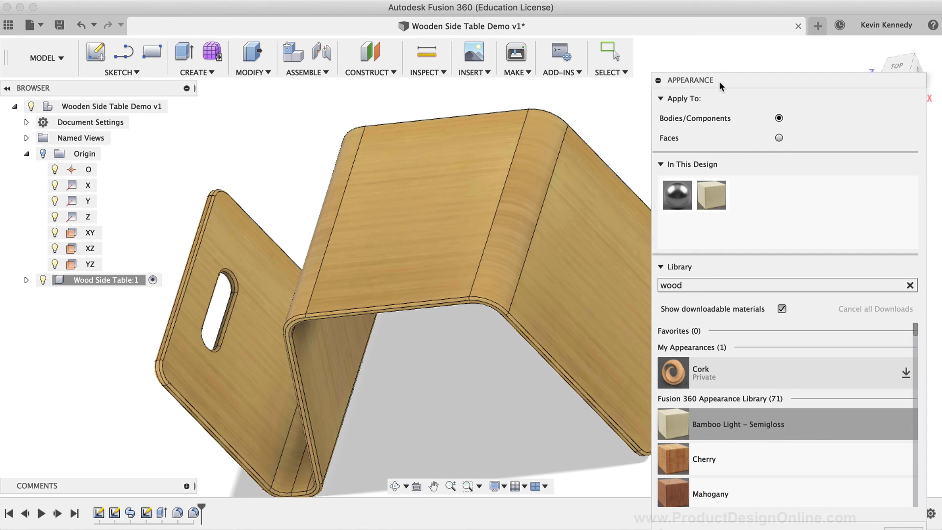
left_click_drag(719, 81, 702, 55)
left_click(880, 508)
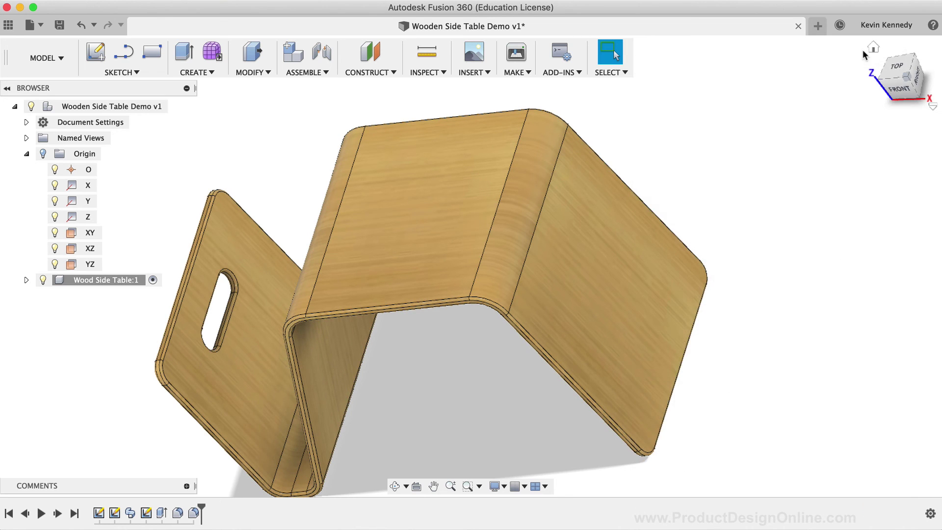
left_click(872, 49)
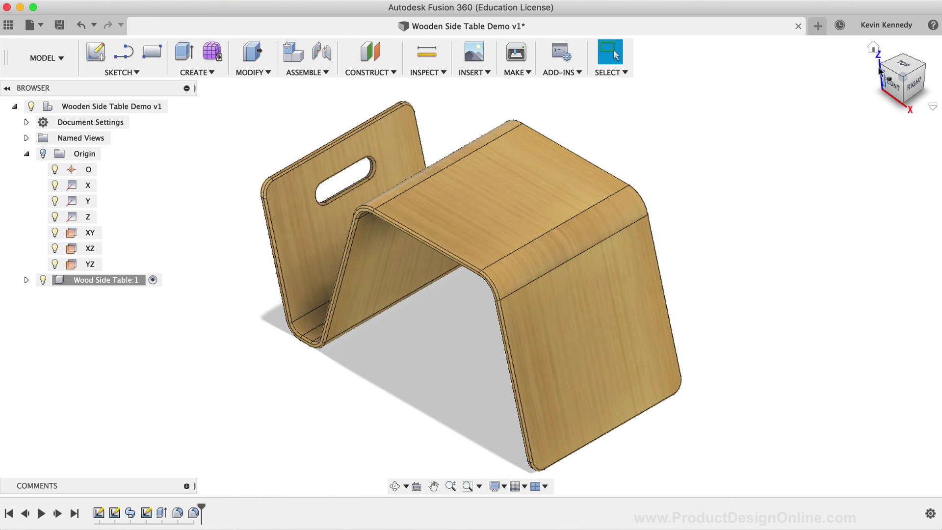
Orbit around the bamboo table with the ViewCube to check its edges and handle slot.
left_click(880, 70)
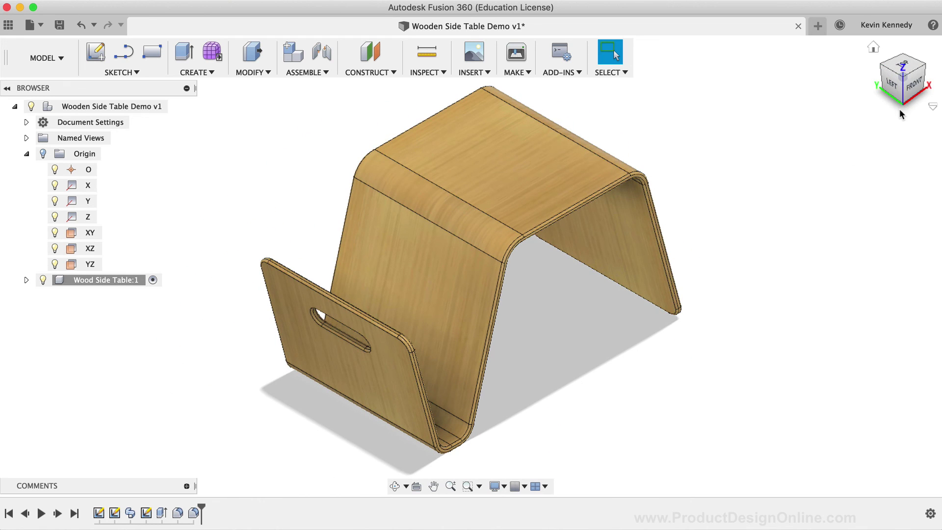
left_click_drag(903, 91, 903, 56)
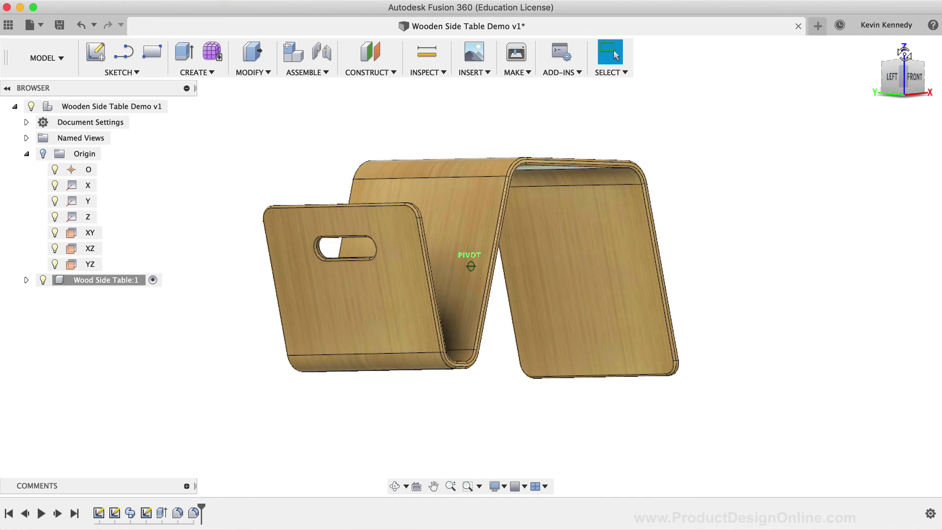
left_click(904, 52)
left_click_drag(903, 64, 893, 78)
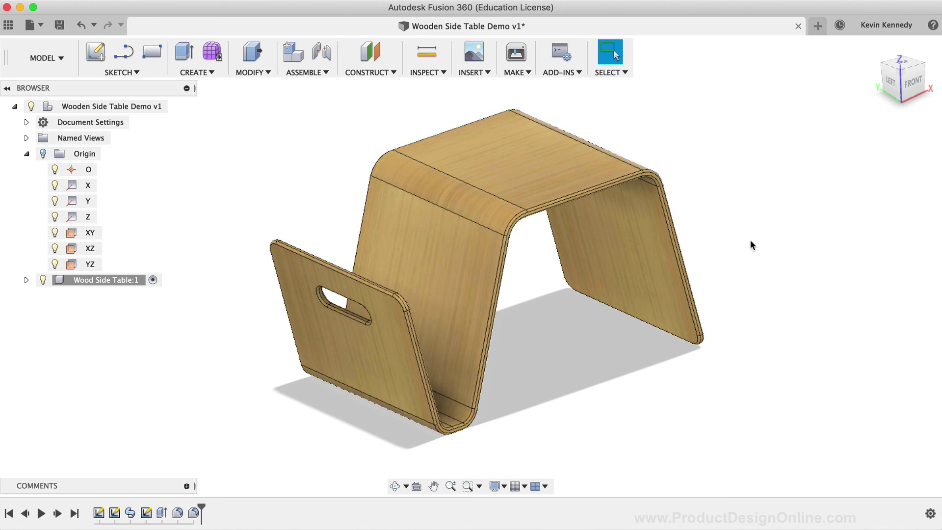
Save the design as Wooden Side Table Demo v2 with the default 'User Saved' description.
left_click(62, 25)
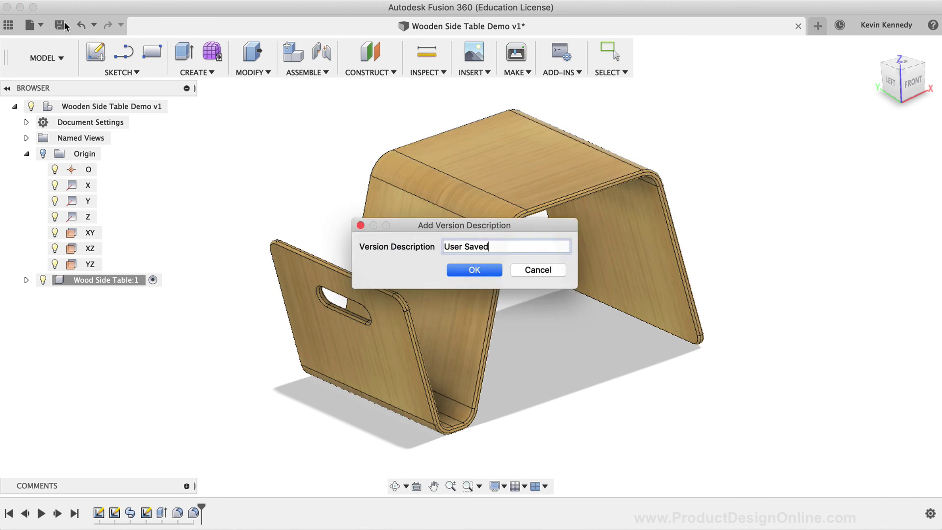
left_click(457, 273)
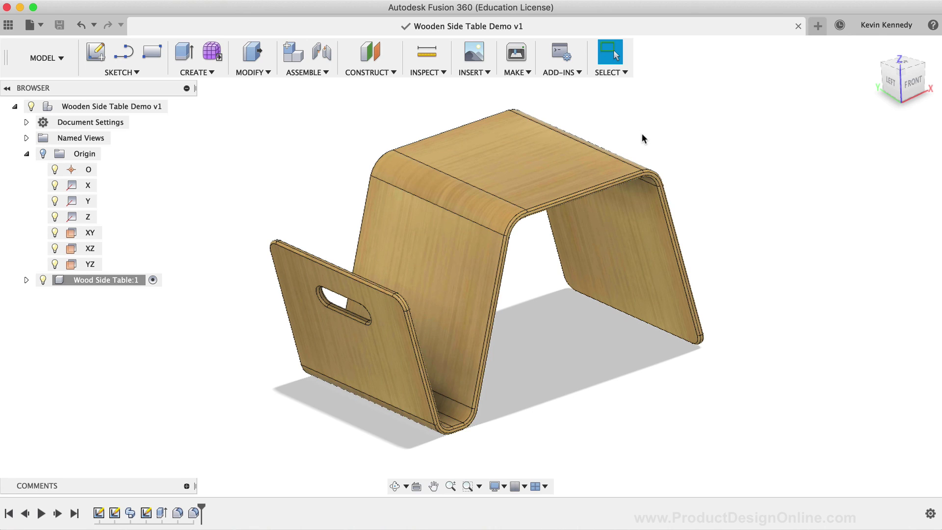